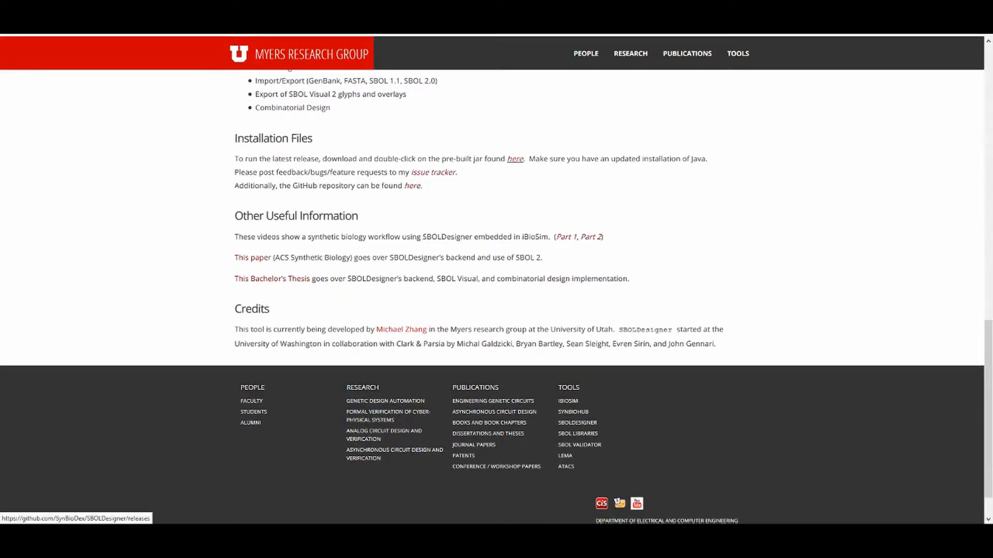
Follow the Installation Files 'here' link to SBOLDesigner's GitHub releases page.
{"action": "left_click", "coordinate": [514, 159]}
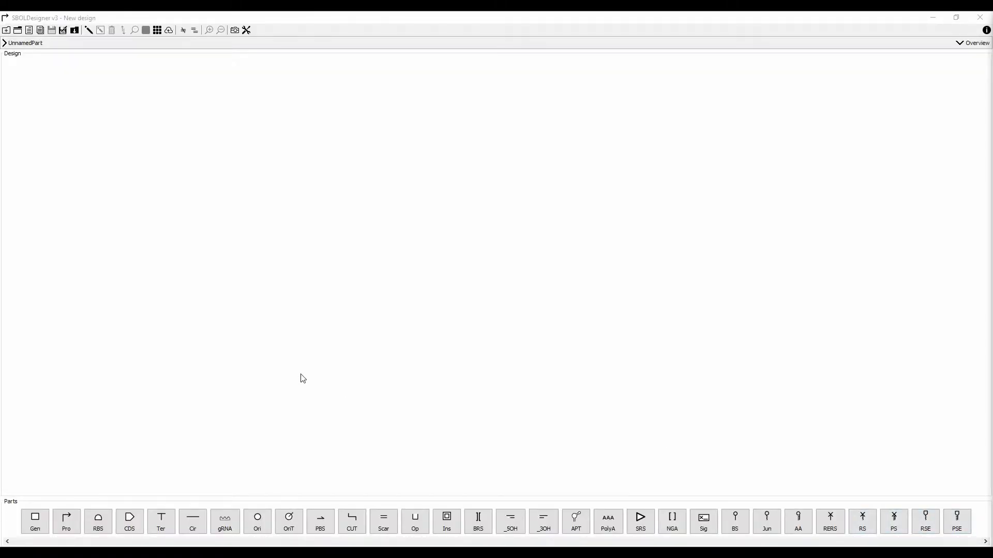
{"action": "left_click", "coordinate": [246, 30]}
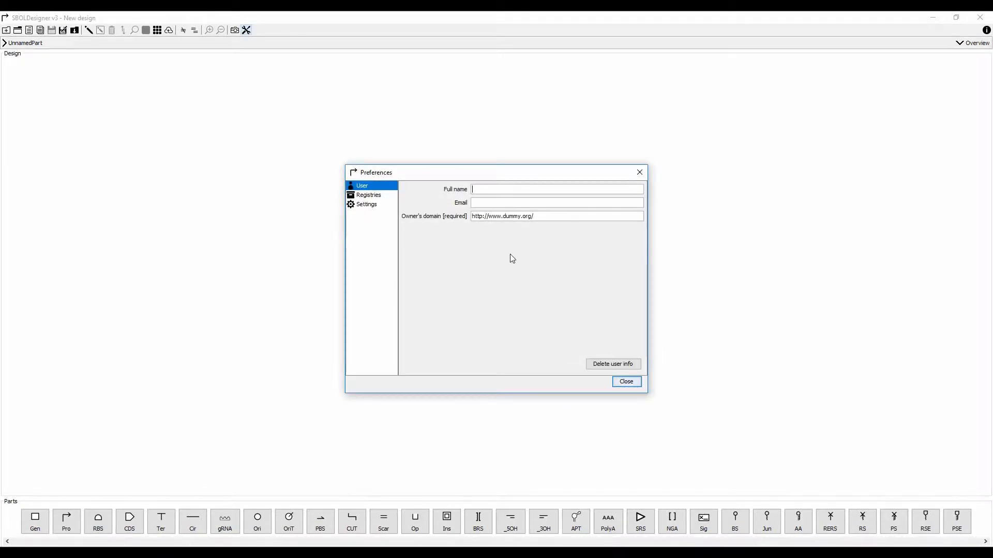
{"action": "left_click", "coordinate": [621, 386]}
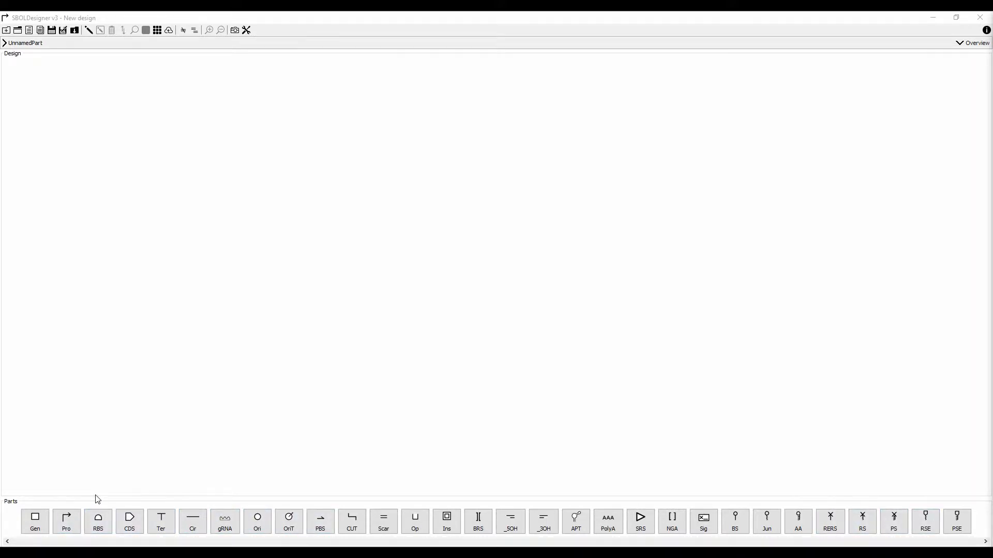
Place a promoter, a generic part and a terminator on the backbone, in that order.
{"action": "left_click", "coordinate": [66, 519]}
{"action": "left_click", "coordinate": [35, 521]}
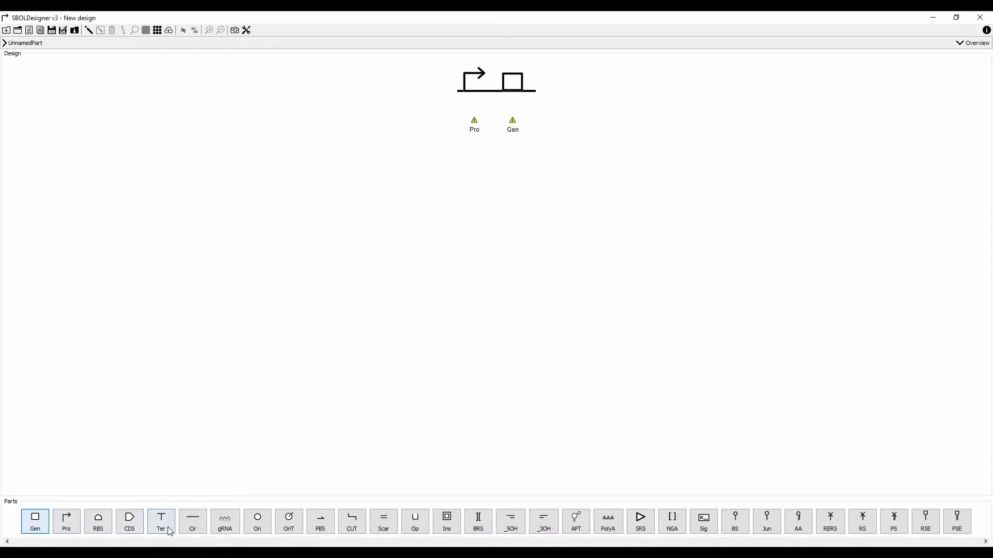
{"action": "left_click", "coordinate": [170, 531]}
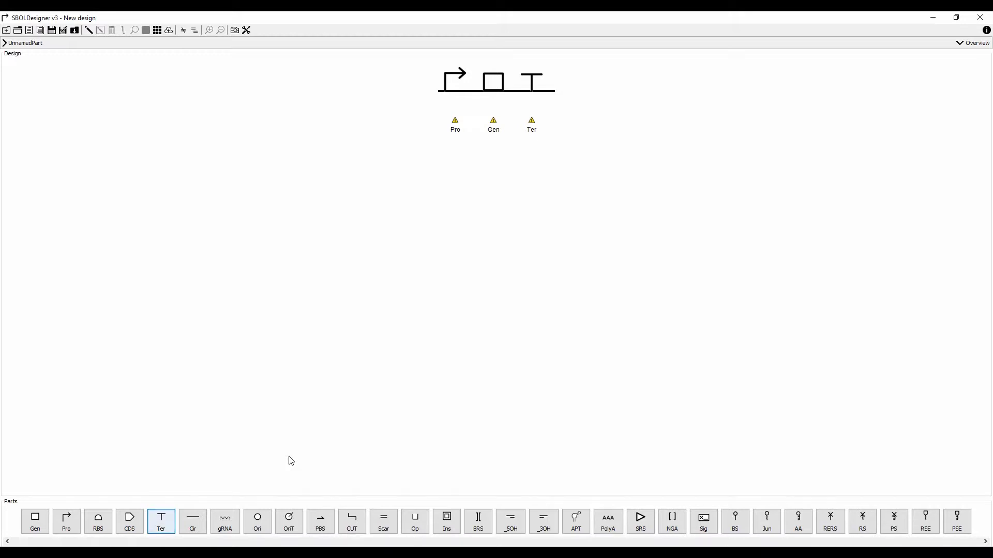
Import promoter BBa_R0040 p(tetR) from the registry's igem_collection.
{"action": "double_click", "coordinate": [455, 78]}
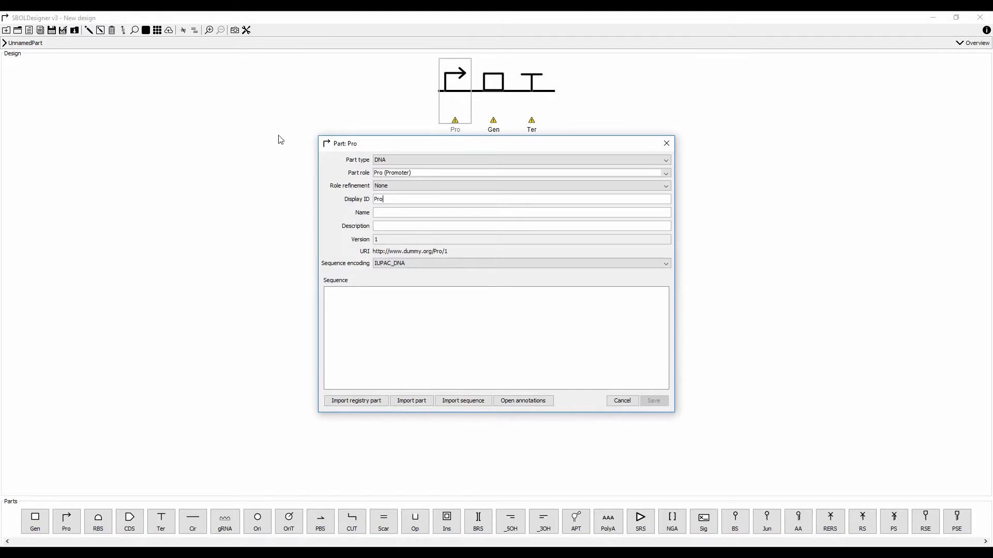
{"action": "left_click", "coordinate": [357, 402]}
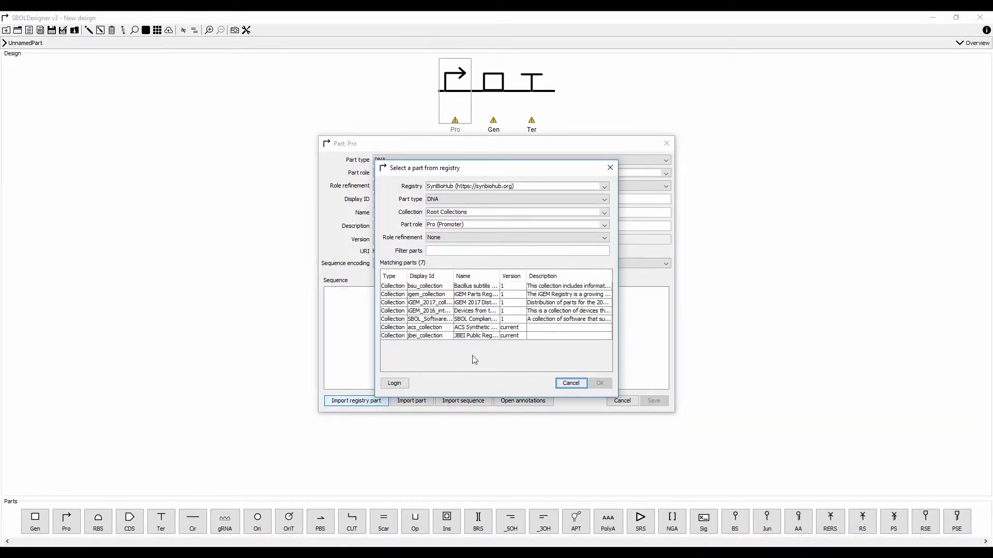
{"action": "left_click", "coordinate": [443, 297]}
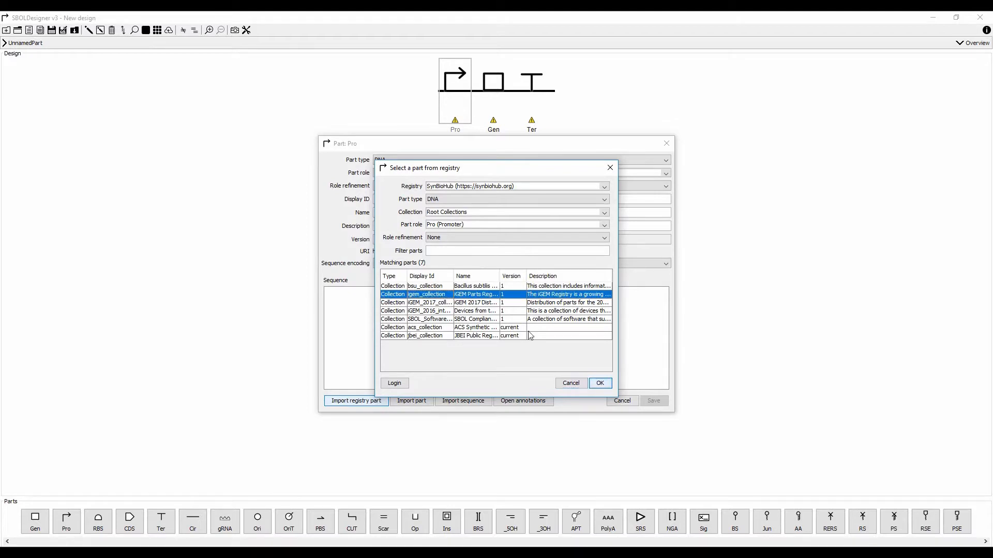
{"action": "left_click", "coordinate": [600, 384]}
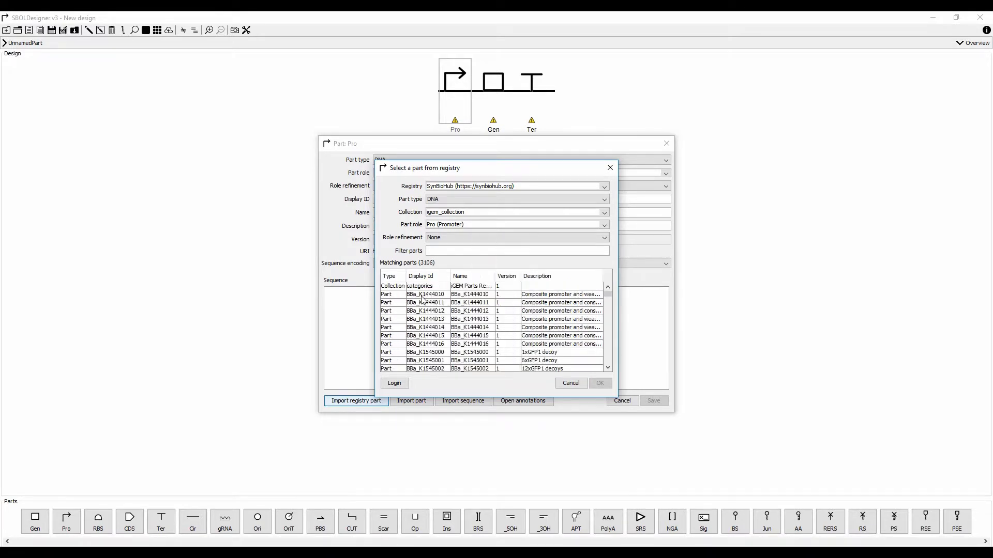
{"action": "left_click", "coordinate": [451, 251]}
{"action": "type", "text": "BB"}
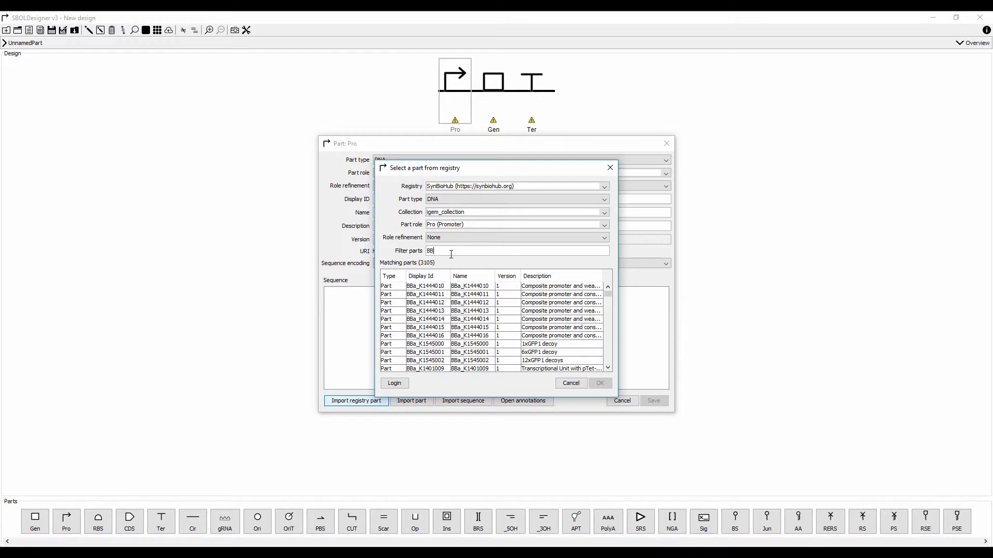
{"action": "type", "text": "a_R0040"}
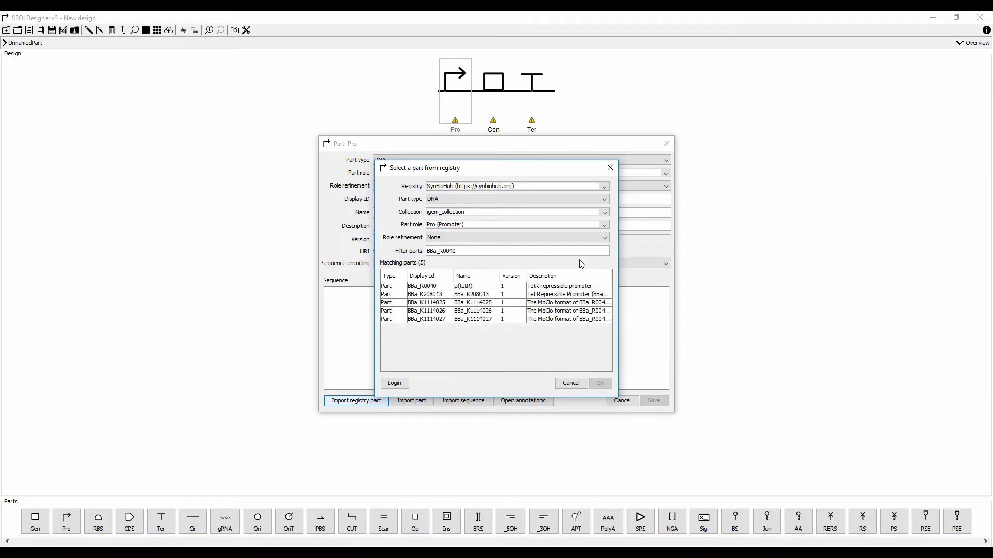
{"action": "left_click", "coordinate": [512, 287]}
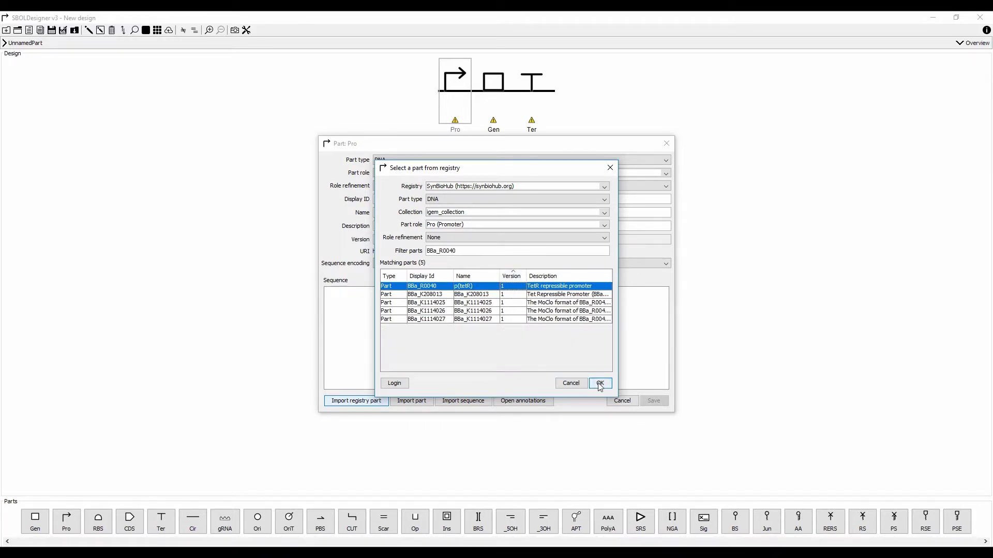
{"action": "left_click", "coordinate": [600, 384]}
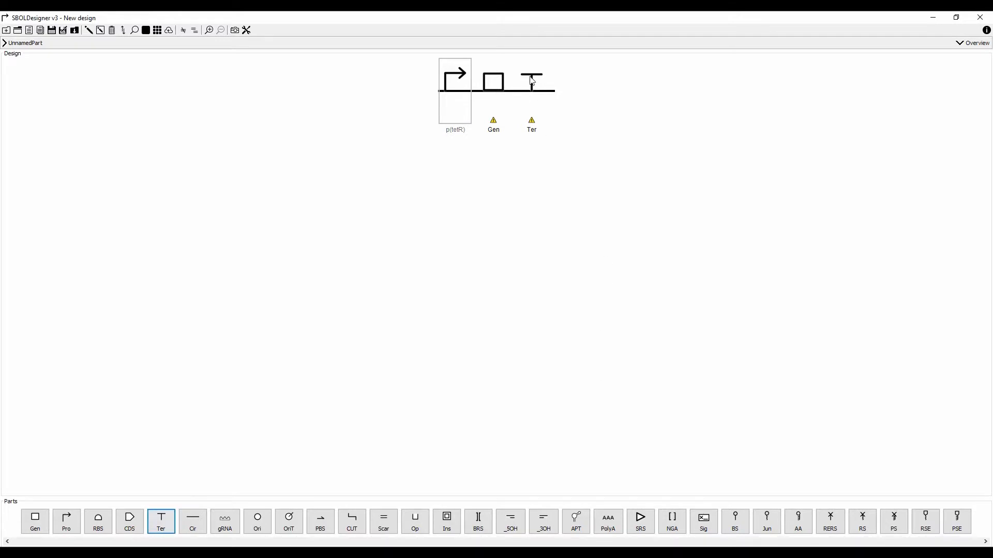
Import BBa_M45194 from the iGEM registry as the terminator part.
{"action": "double_click", "coordinate": [532, 81]}
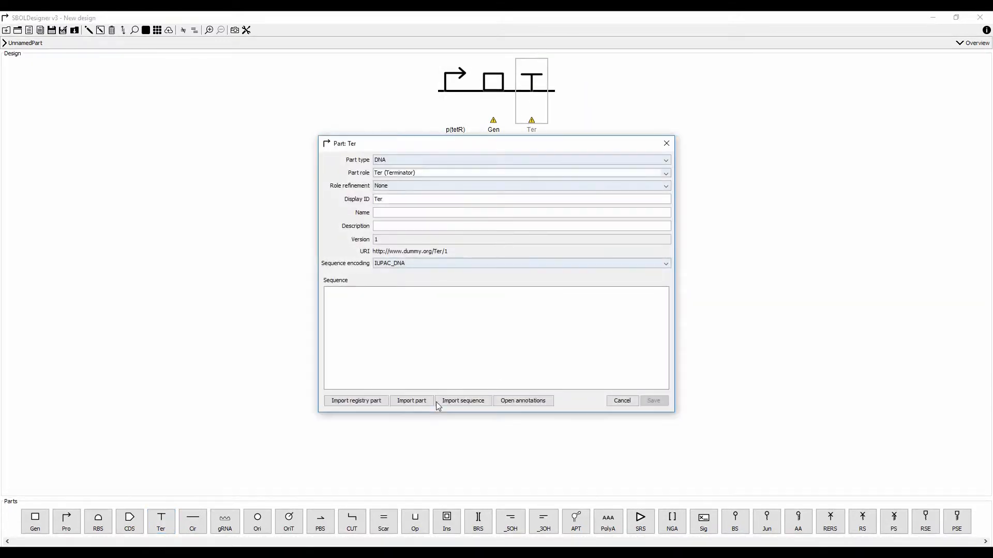
{"action": "left_click", "coordinate": [361, 401]}
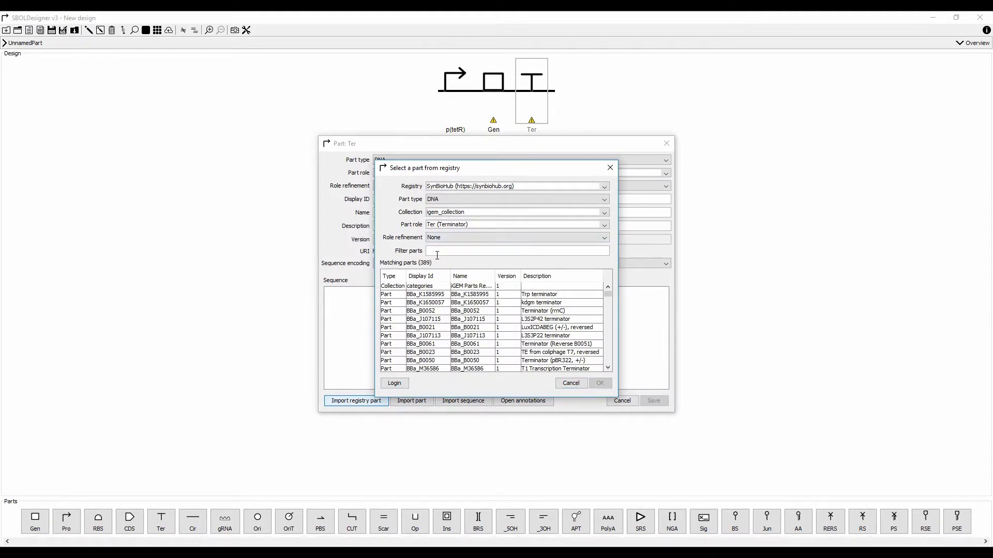
{"action": "type", "text": "BBa_M"}
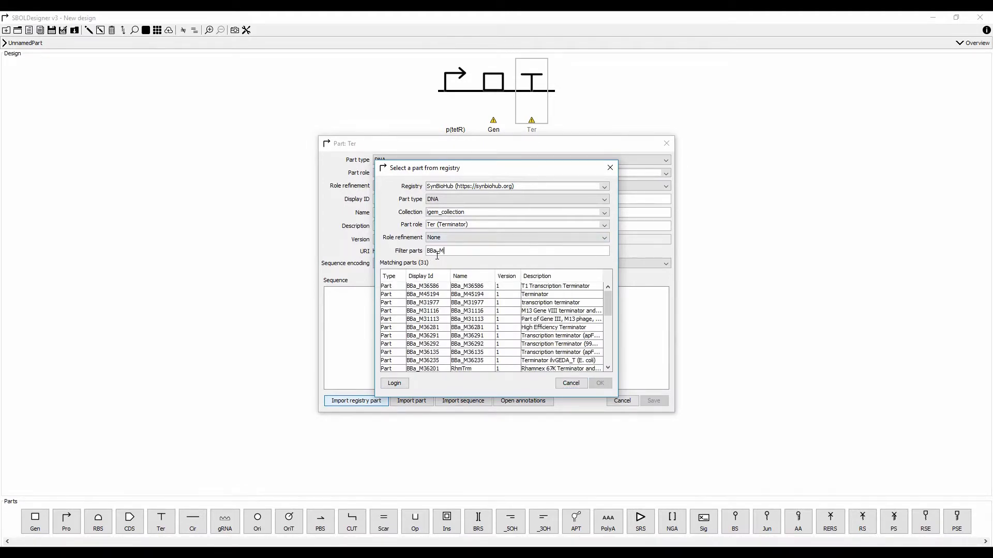
{"action": "type", "text": "45194"}
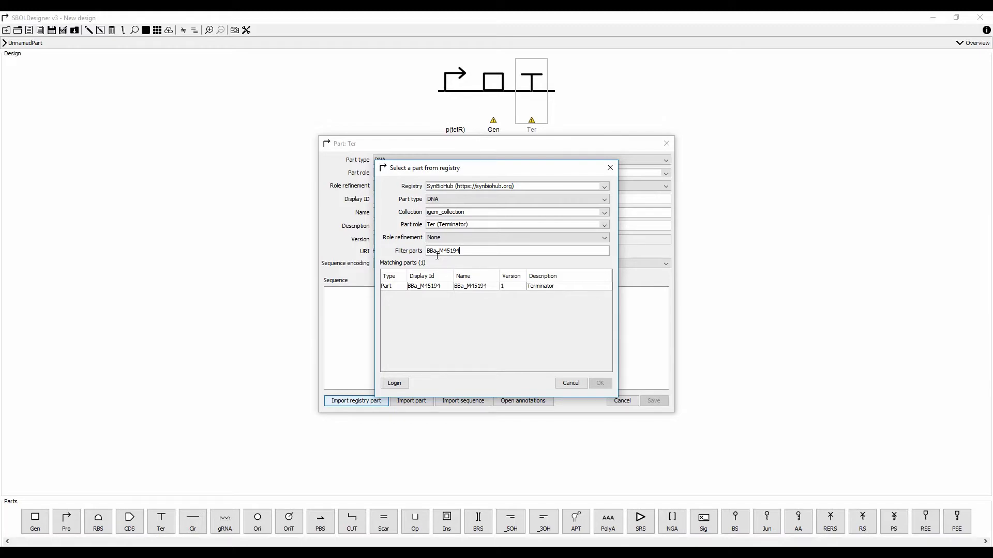
{"action": "left_click", "coordinate": [456, 287]}
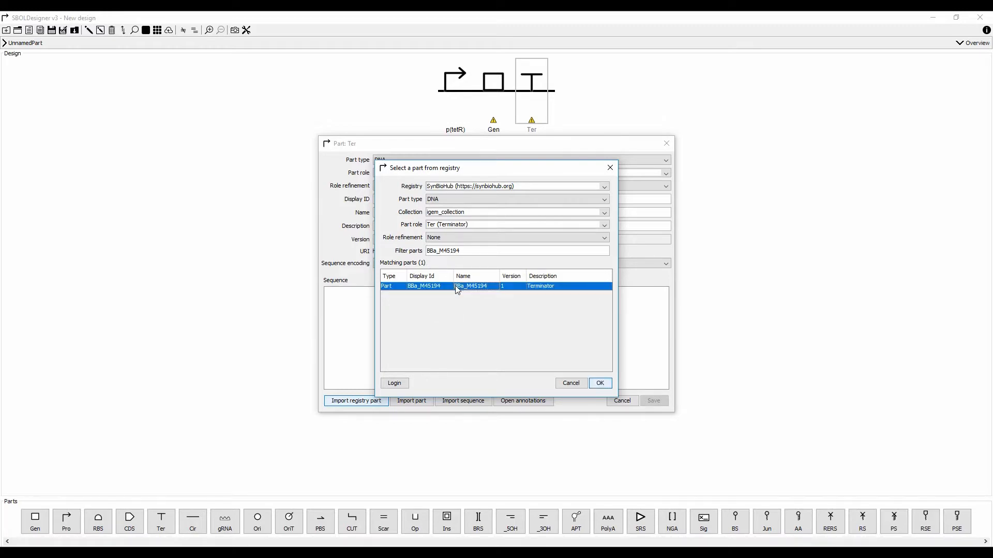
{"action": "left_click", "coordinate": [600, 383]}
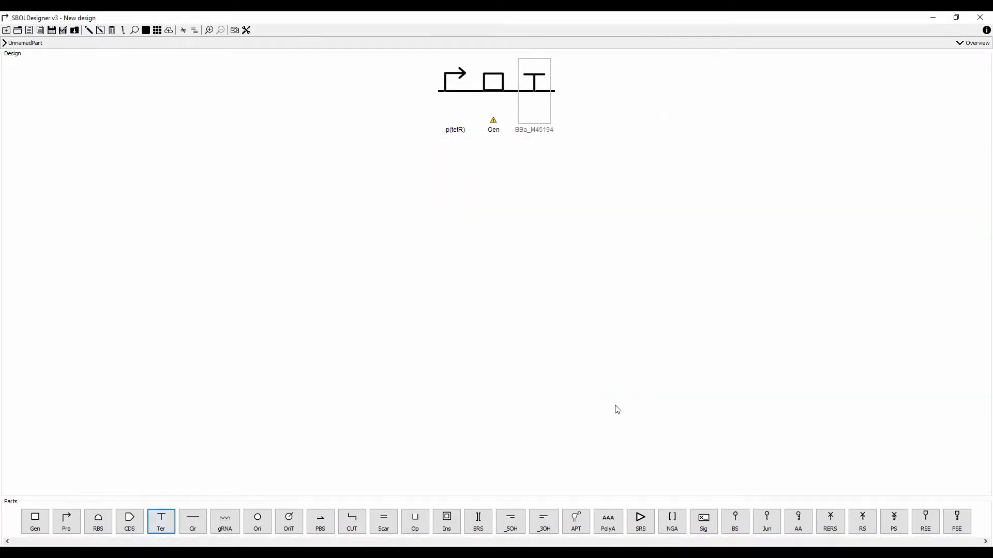
Focus into the Gen part, with the parent design shown in the Overview thumbnails.
{"action": "double_click", "coordinate": [495, 89]}
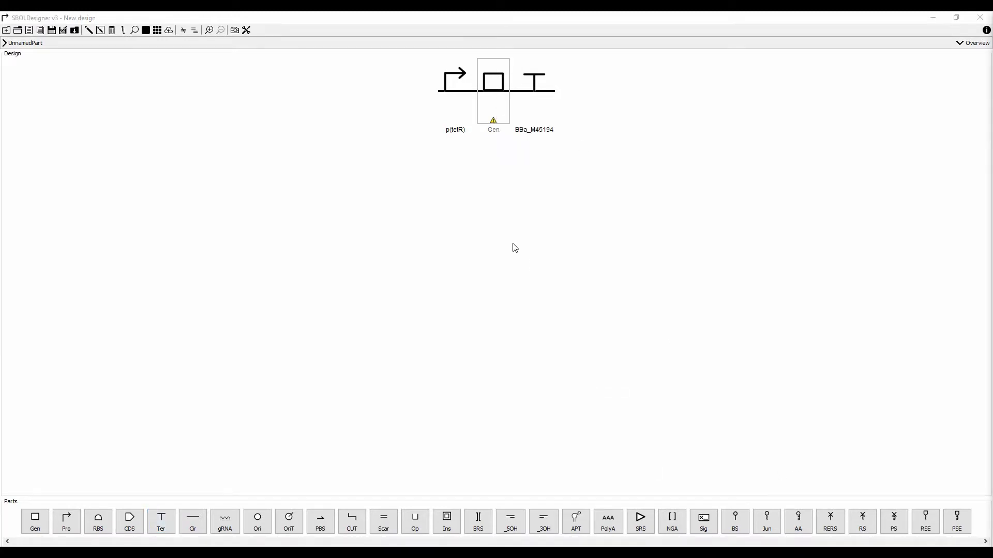
{"action": "left_click", "coordinate": [491, 87]}
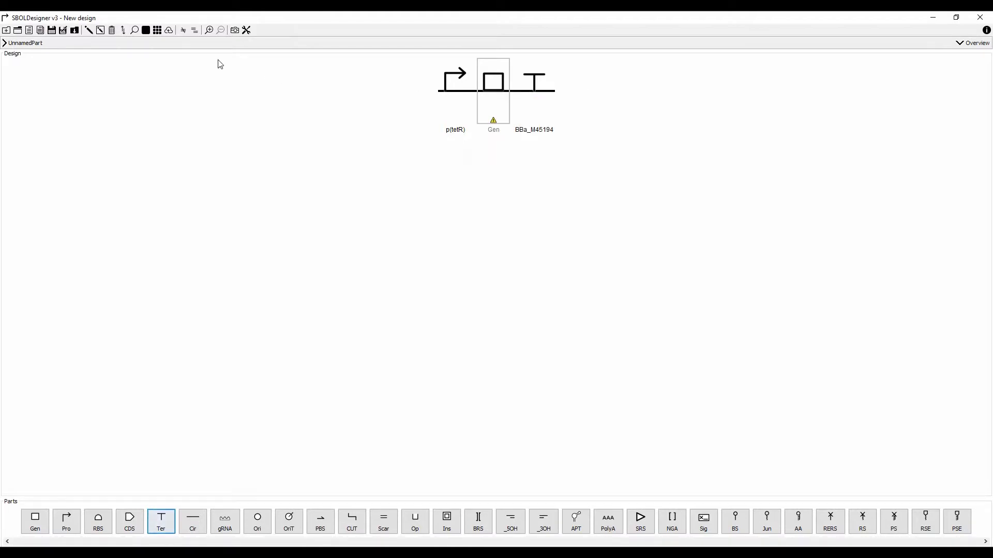
{"action": "left_click", "coordinate": [210, 31]}
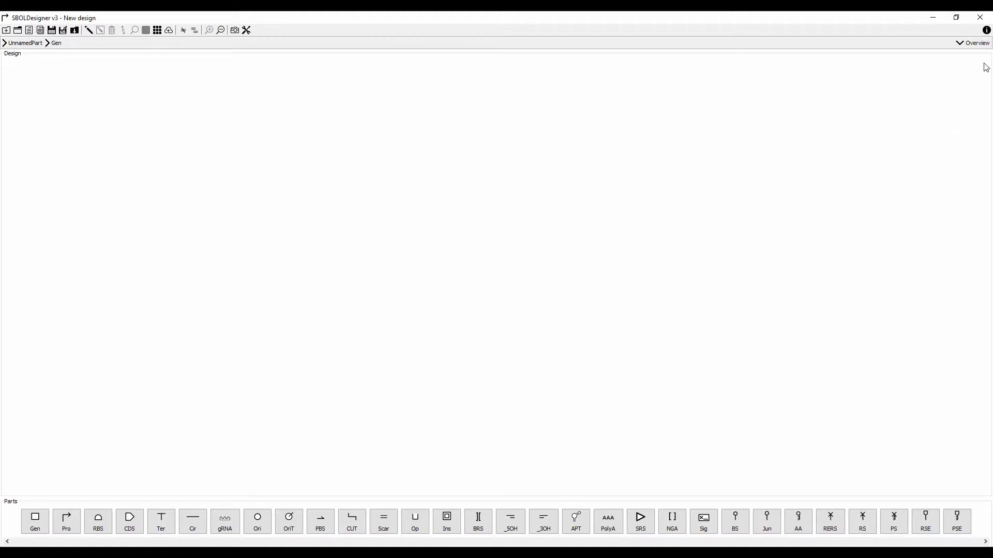
{"action": "left_click", "coordinate": [974, 43]}
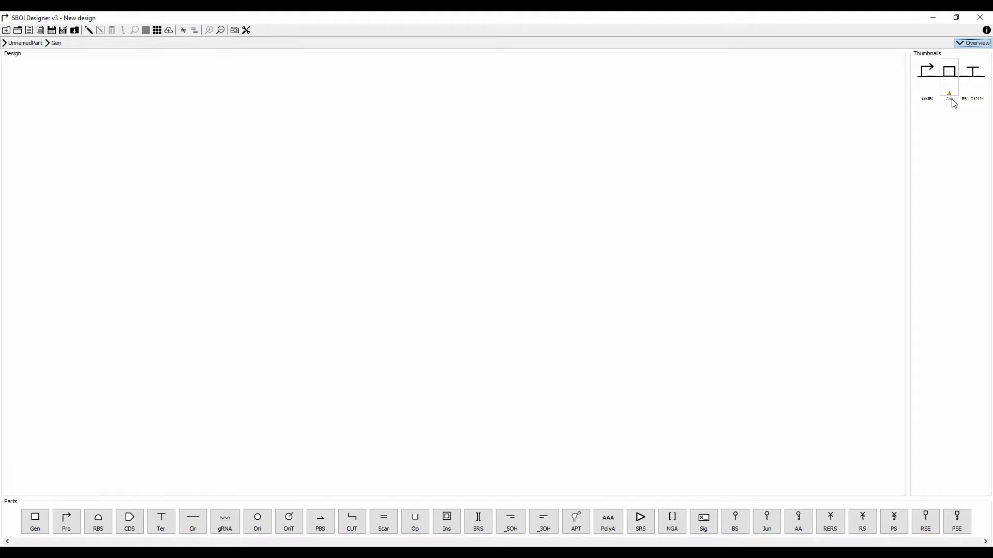
{"action": "left_click", "coordinate": [942, 80]}
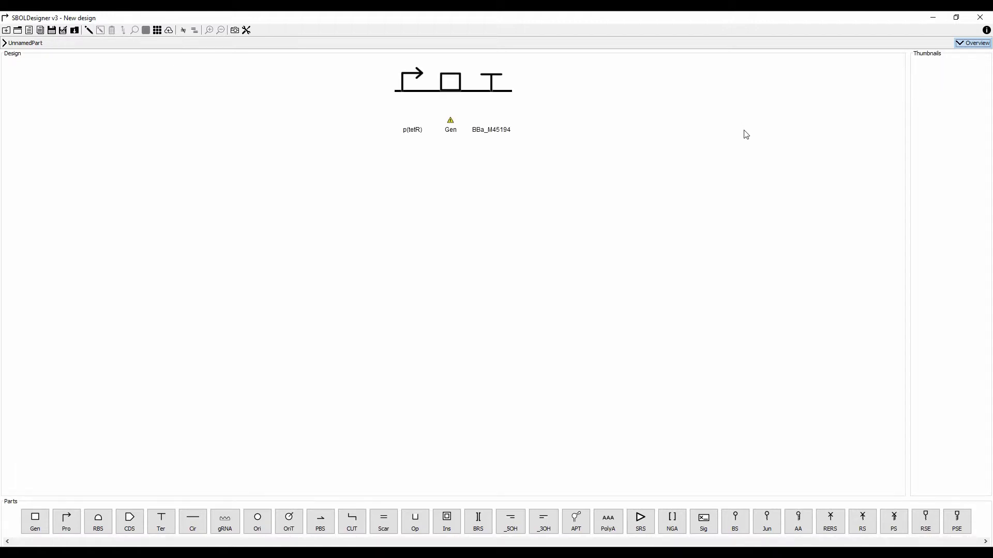
{"action": "left_click", "coordinate": [441, 79]}
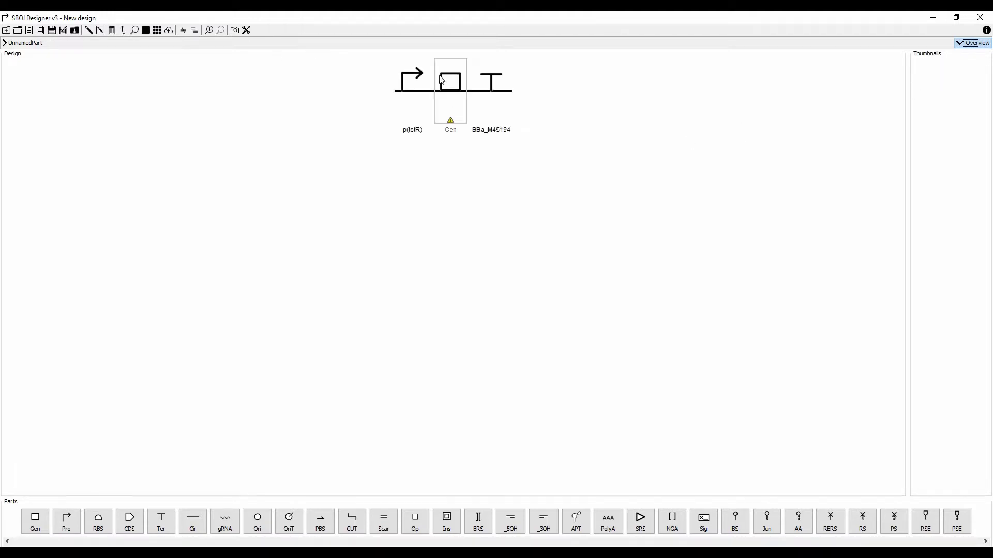
{"action": "left_click", "coordinate": [209, 31]}
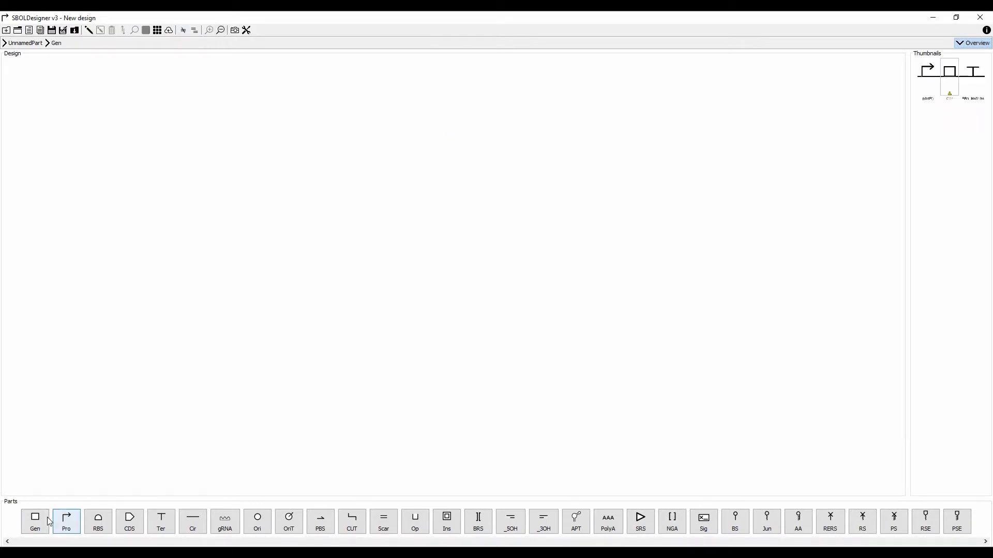
Add an RBS and a CDS inside Gen, importing BBa_J61101 as the RBS.
{"action": "left_click", "coordinate": [98, 521]}
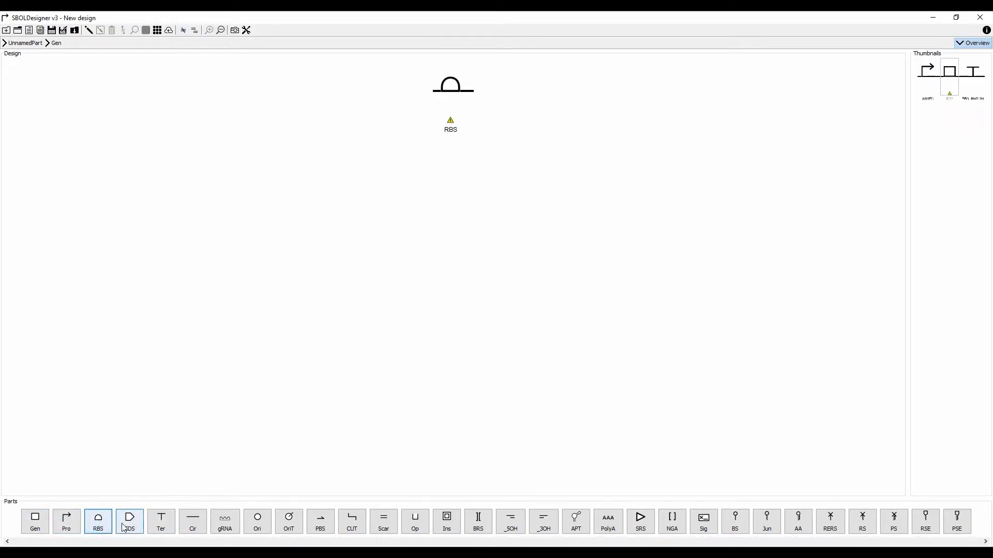
{"action": "left_click", "coordinate": [126, 528]}
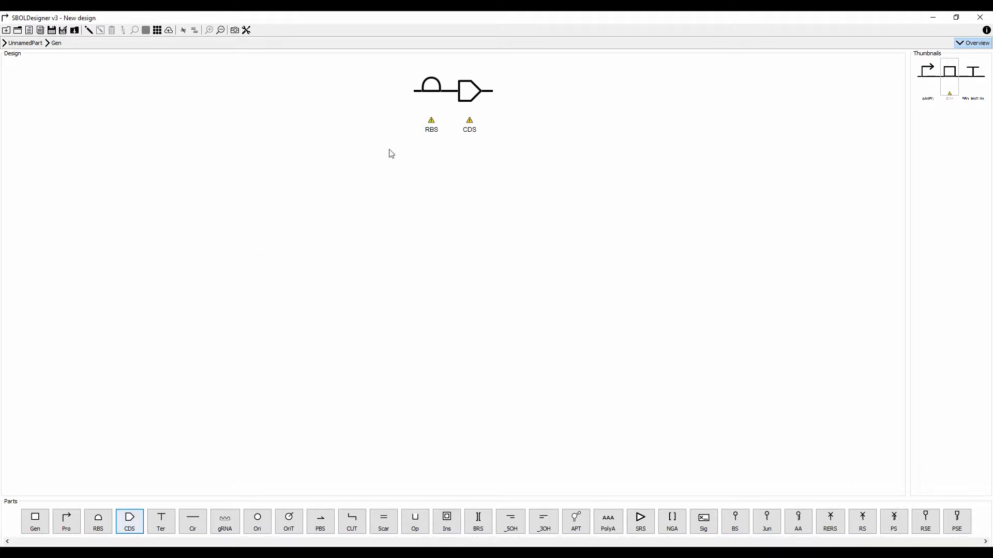
{"action": "left_click", "coordinate": [428, 98]}
{"action": "double_click", "coordinate": [428, 99]}
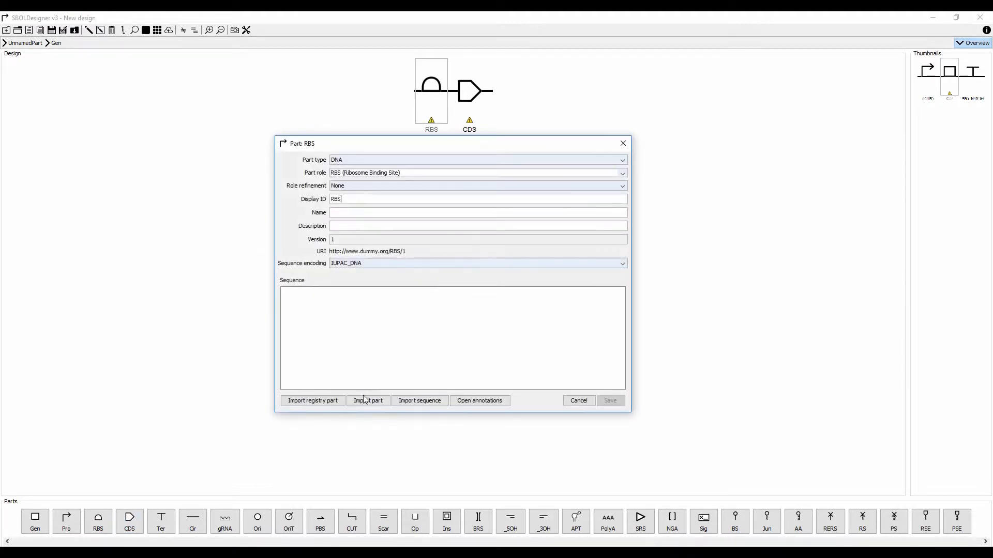
{"action": "left_click", "coordinate": [313, 401]}
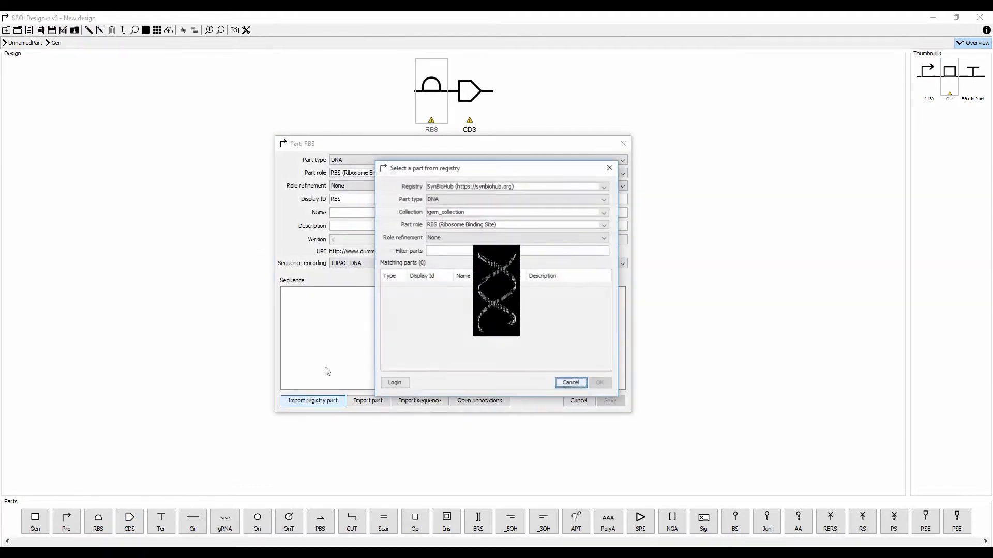
{"action": "left_click", "coordinate": [438, 251]}
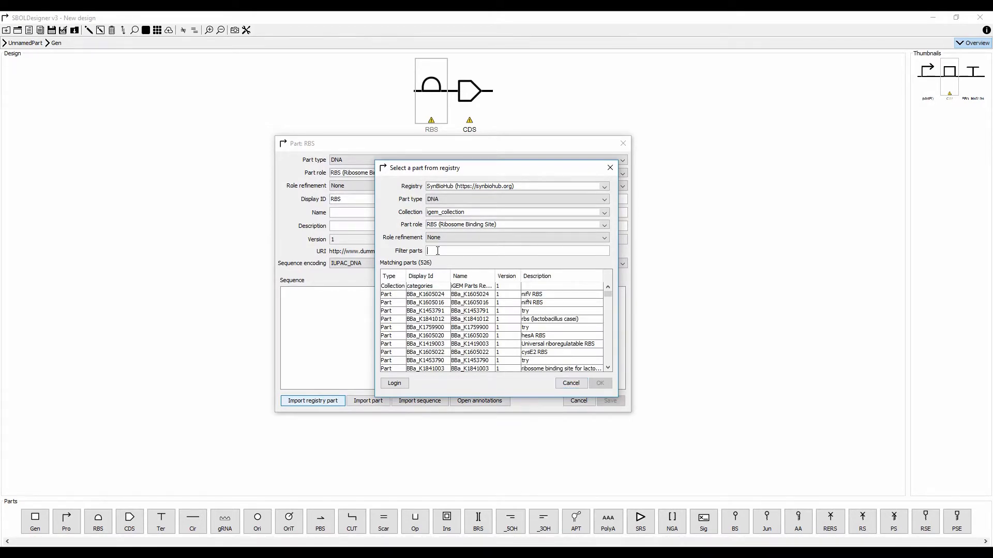
{"action": "type", "text": "J"}
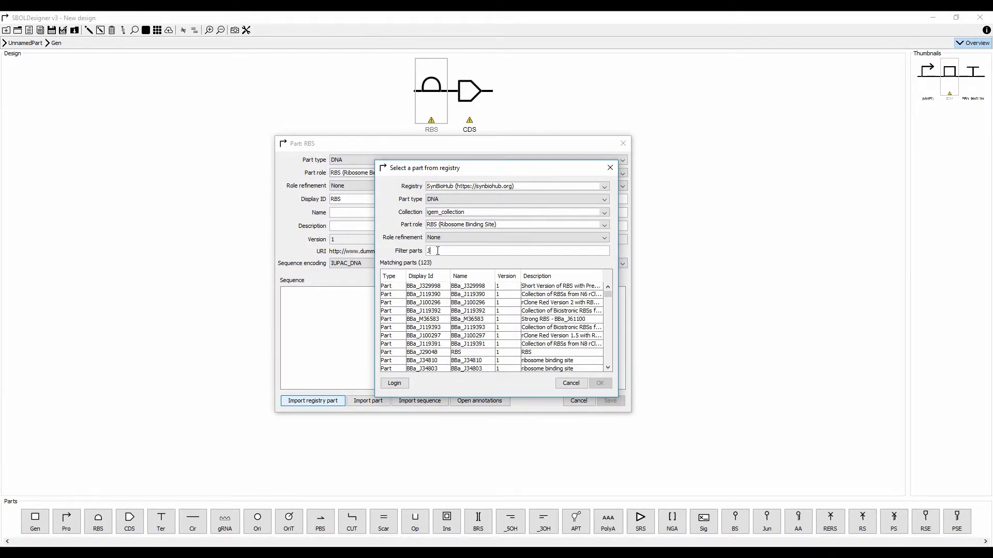
{"action": "type", "text": "61101"}
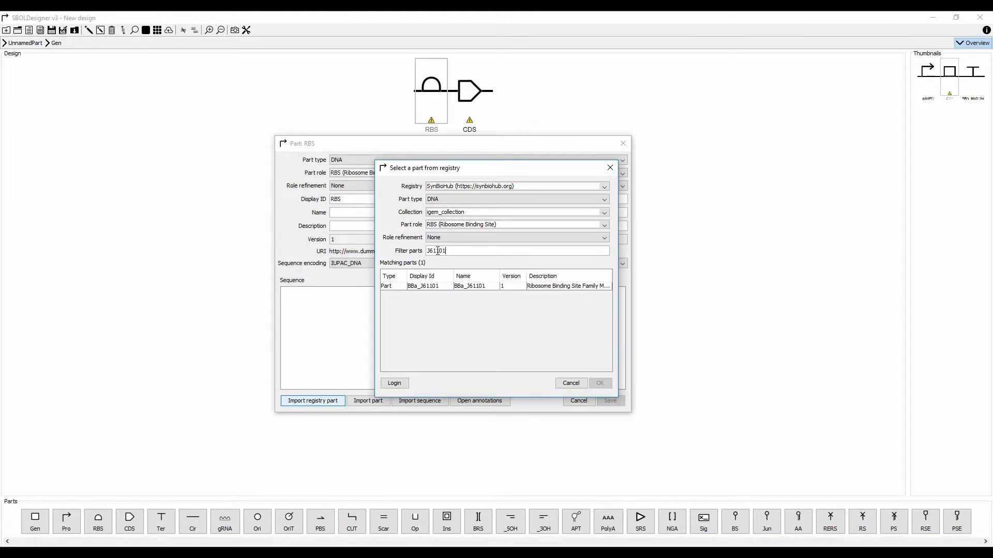
{"action": "double_click", "coordinate": [510, 287]}
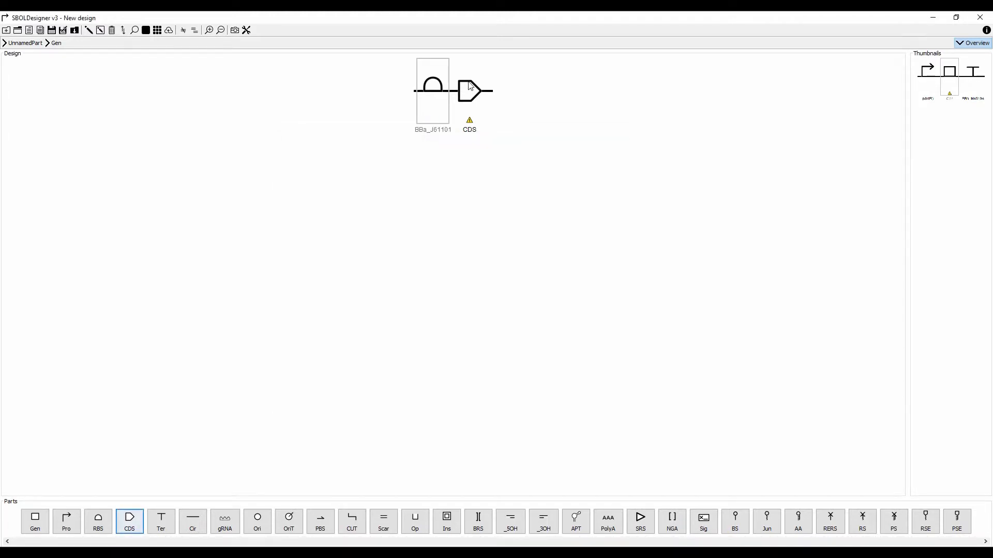
Import lacI (BBa_C0012) as the CDS, then return to the top-level design.
{"action": "left_click", "coordinate": [331, 401]}
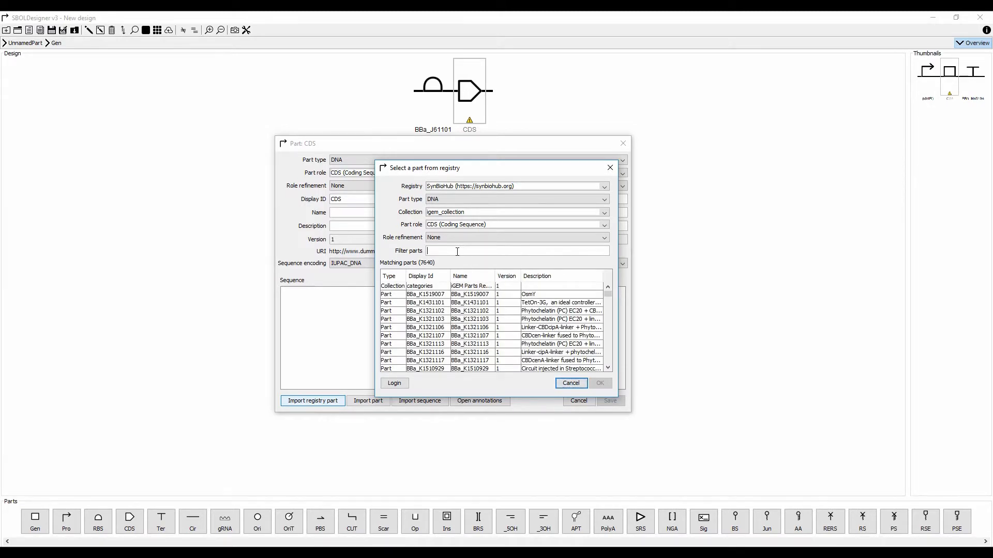
{"action": "type", "text": "C0012"}
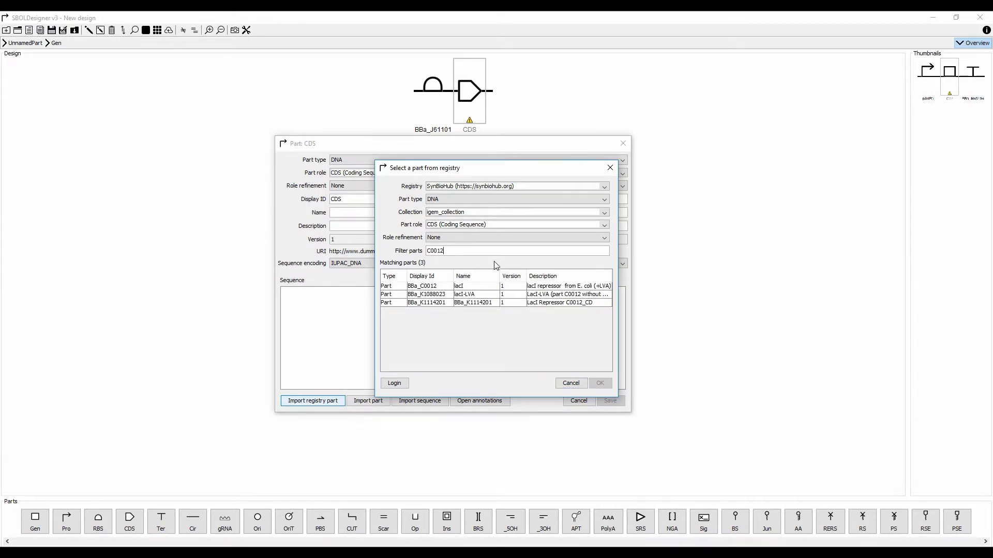
{"action": "double_click", "coordinate": [486, 286]}
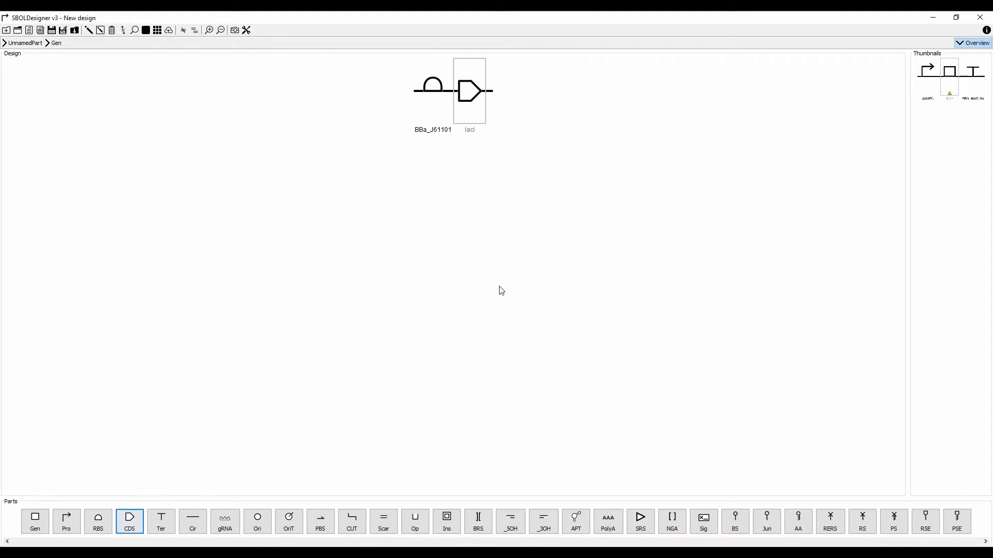
{"action": "left_click", "coordinate": [947, 80]}
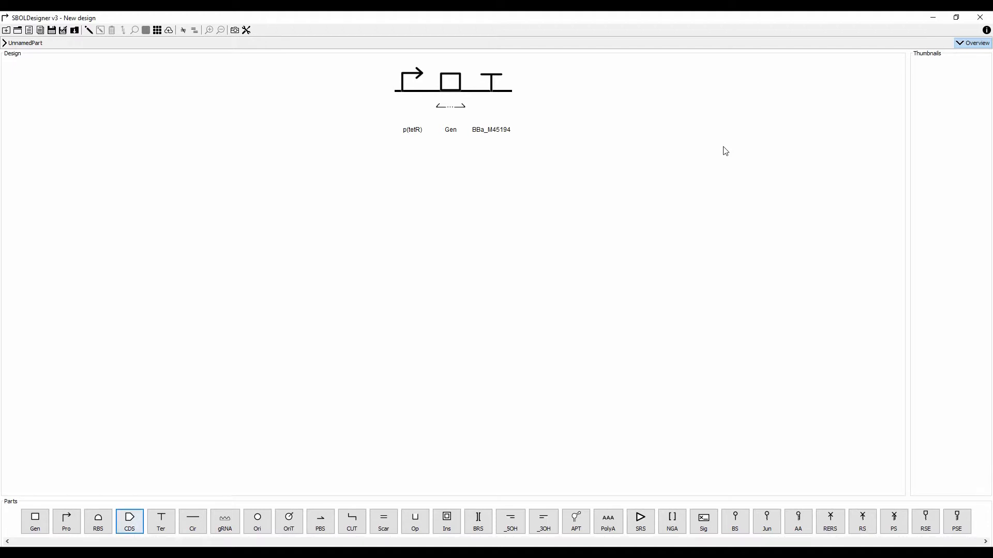
{"action": "double_click", "coordinate": [421, 83]}
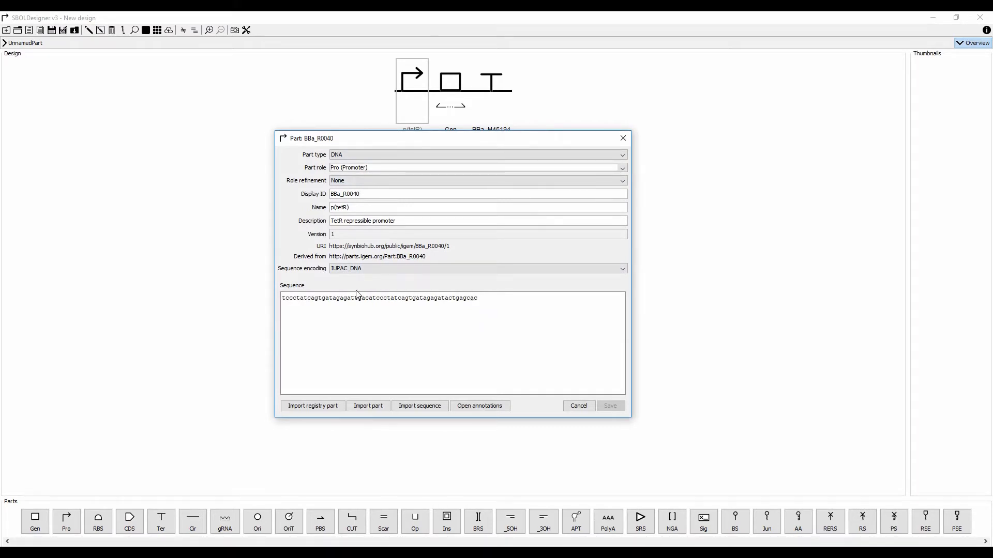
{"action": "left_click", "coordinate": [623, 138]}
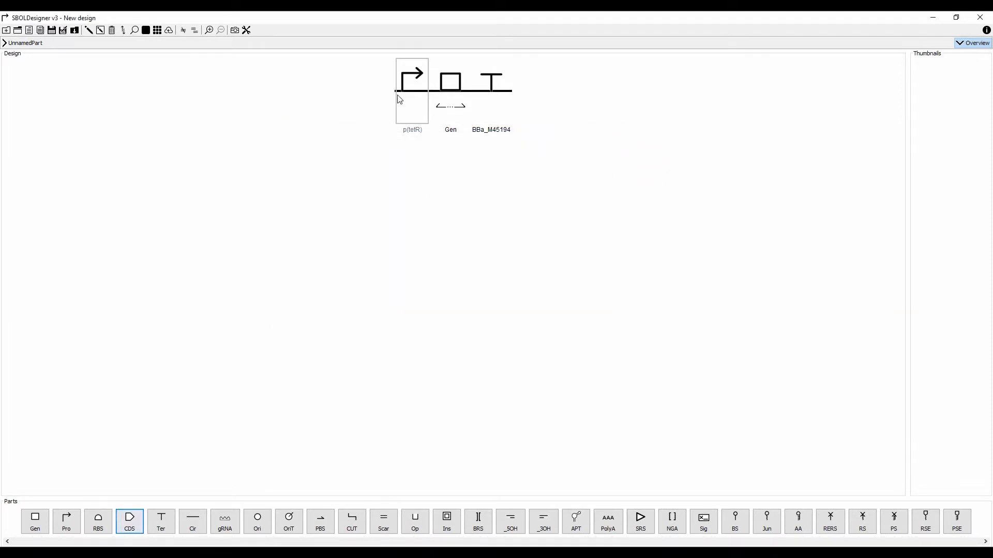
{"action": "left_click", "coordinate": [450, 118]}
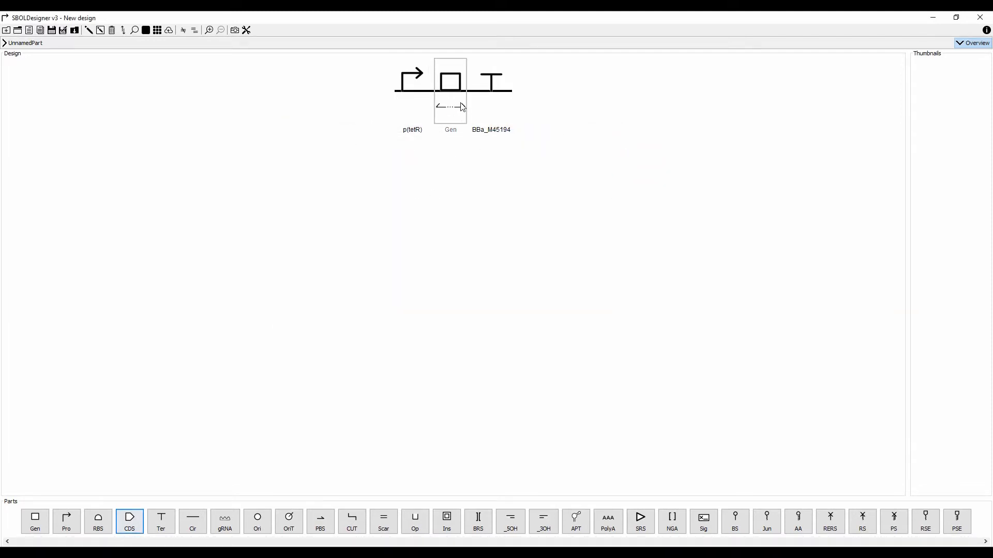
{"action": "left_click", "coordinate": [210, 31]}
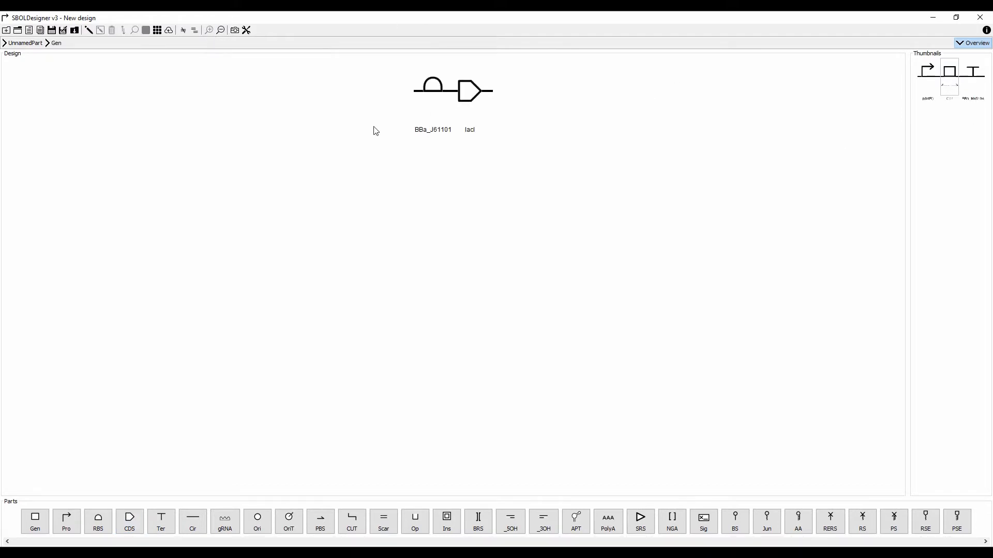
{"action": "left_click", "coordinate": [961, 84]}
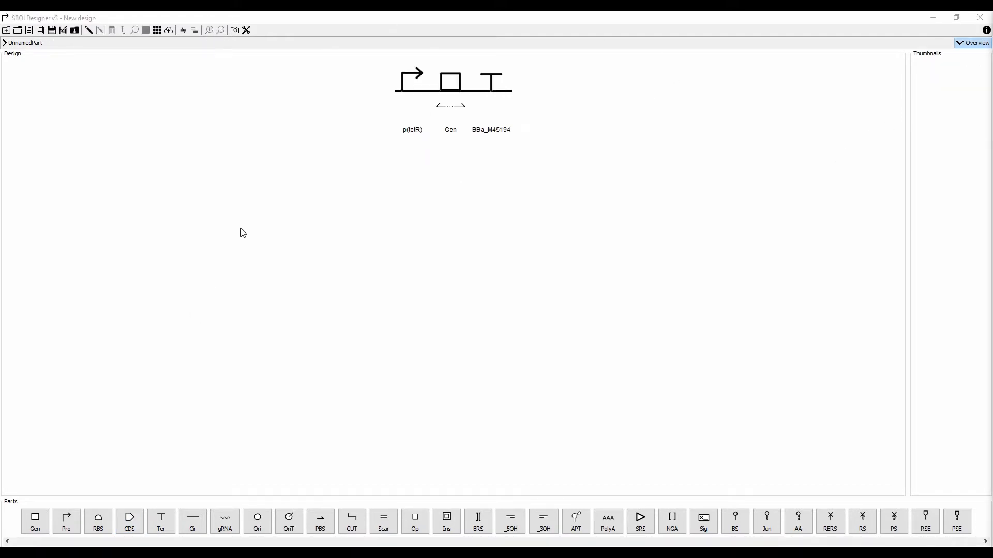
Save as GeneticToggle.xml with Display ID TetR_Inverter, overwriting existing parts.
{"action": "left_click", "coordinate": [52, 31]}
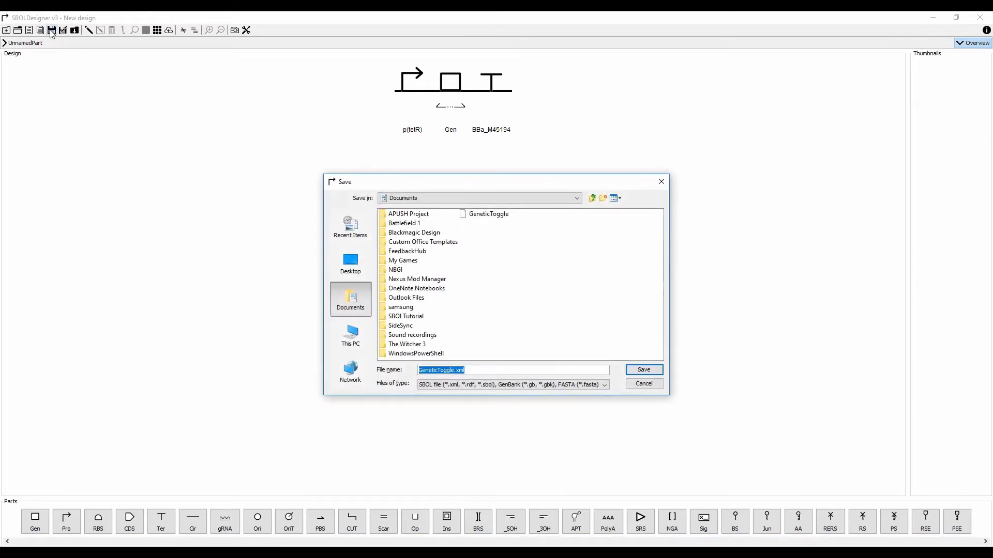
{"action": "left_click", "coordinate": [468, 371]}
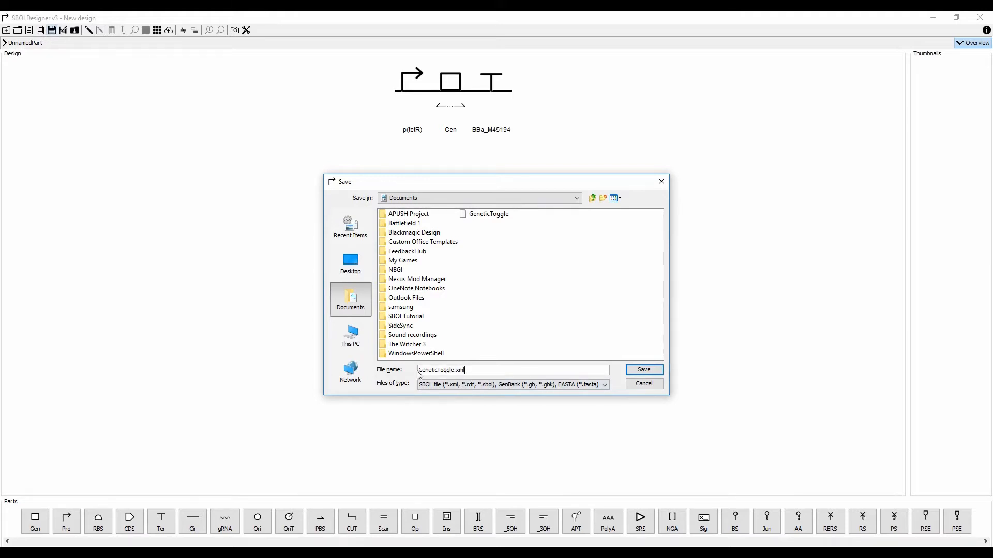
{"action": "left_click", "coordinate": [646, 370]}
{"action": "left_click", "coordinate": [475, 303]}
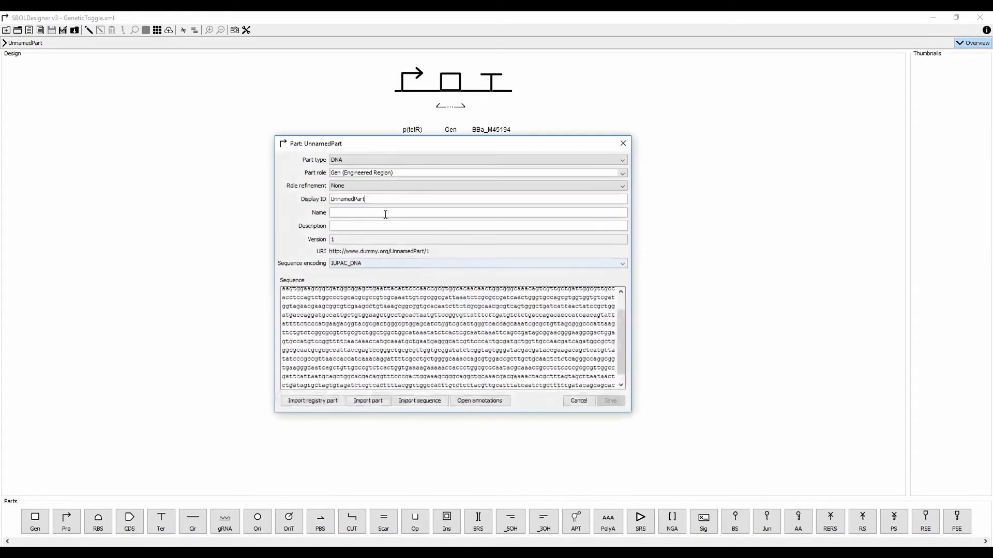
{"action": "type", "text": "et"}
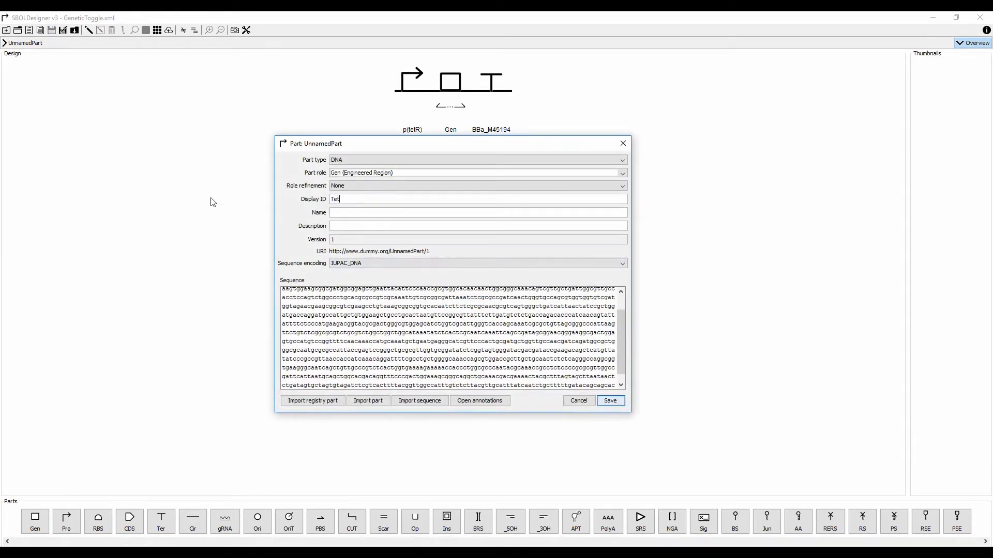
{"action": "type", "text": "R_Inverter"}
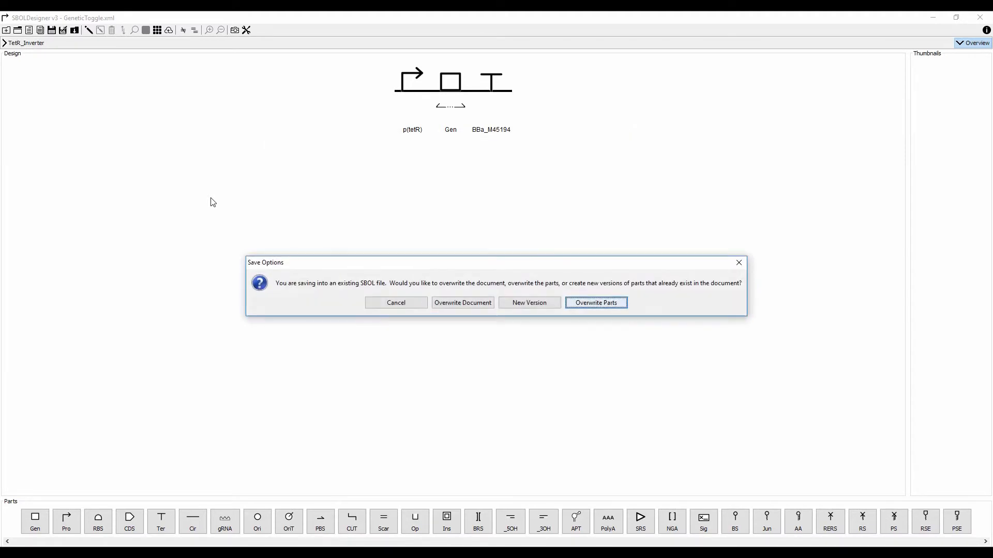
{"action": "left_click", "coordinate": [604, 305]}
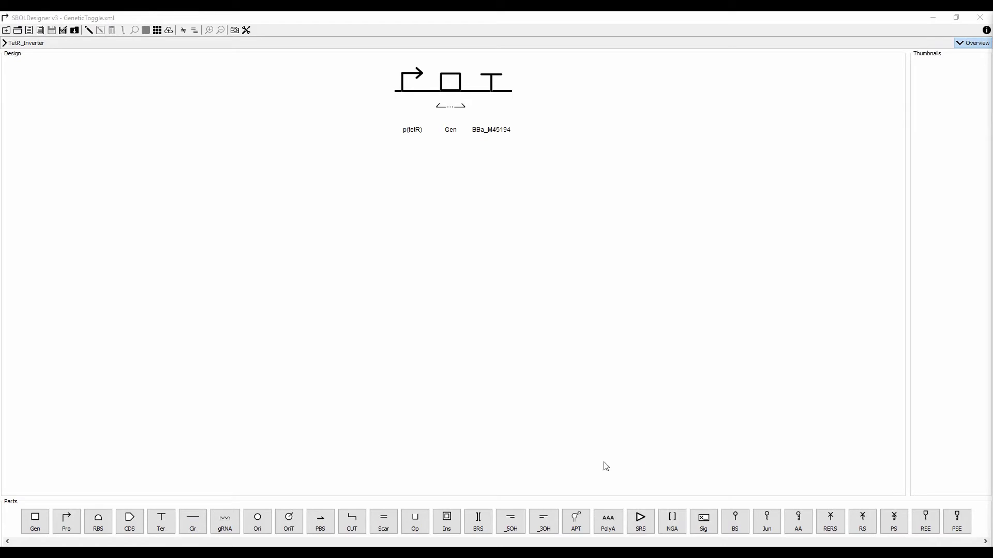
Load the LacI_Inverter design from GeneticToggle.xml.
{"action": "left_click", "coordinate": [17, 30]}
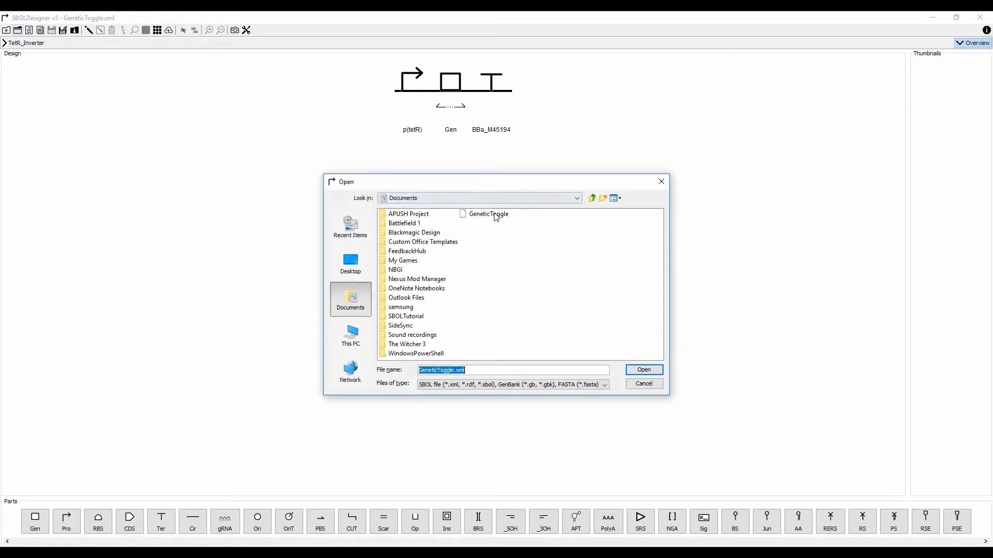
{"action": "left_click", "coordinate": [644, 370]}
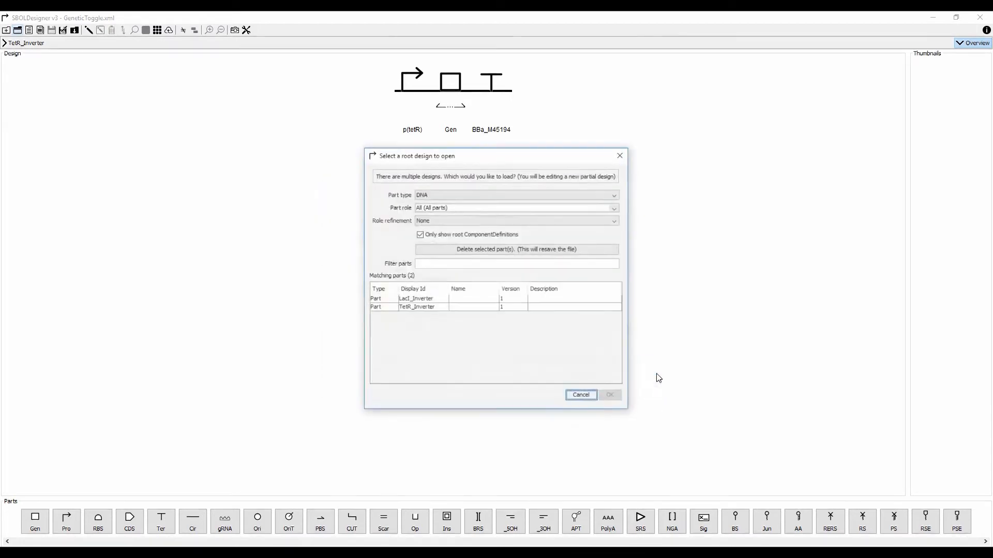
{"action": "left_click", "coordinate": [418, 299]}
{"action": "left_click", "coordinate": [611, 396]}
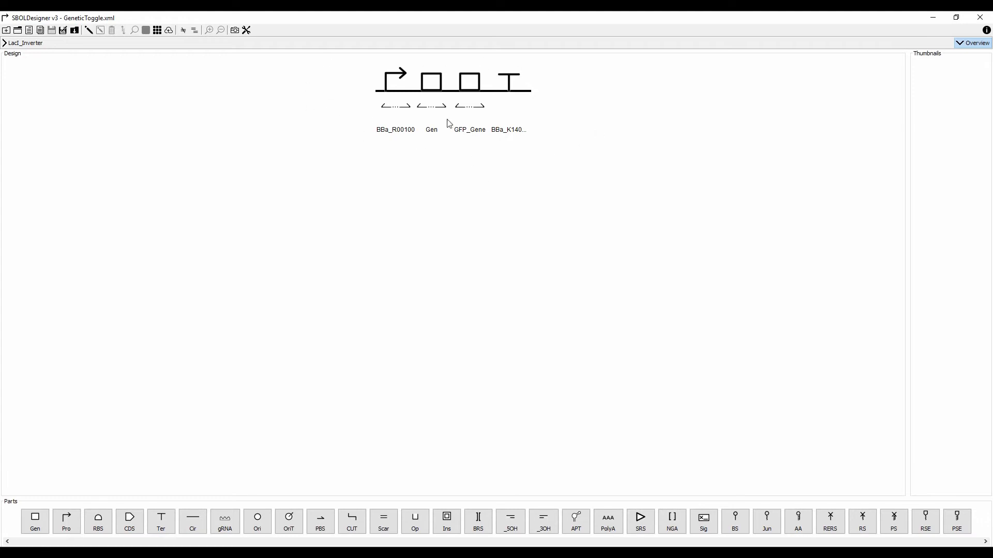
Check the Gen and GFP_Gene subparts, then rename the Gen block to TetR_Gene.
{"action": "left_click", "coordinate": [431, 92]}
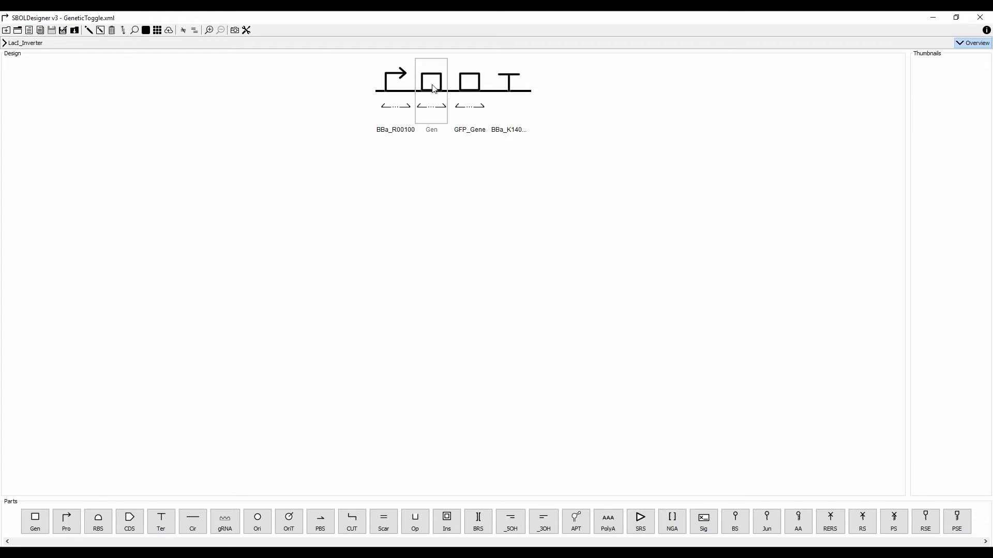
{"action": "left_click", "coordinate": [212, 31]}
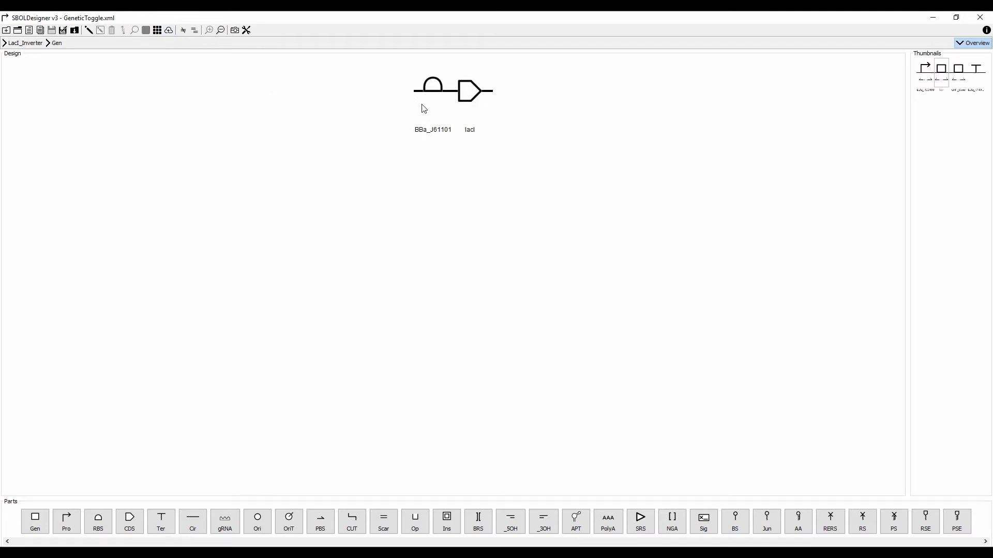
{"action": "left_click", "coordinate": [221, 30]}
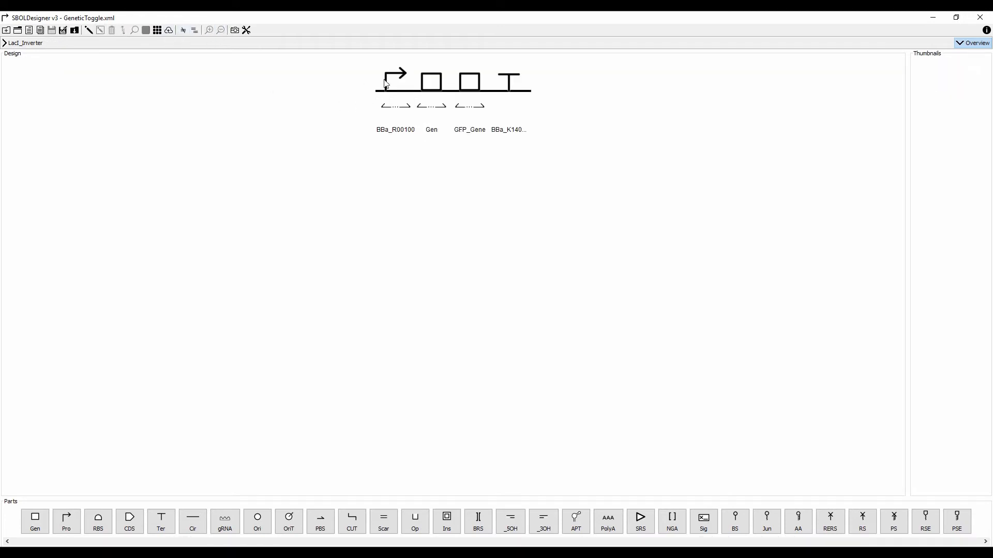
{"action": "left_click", "coordinate": [470, 89]}
{"action": "left_click", "coordinate": [209, 30]}
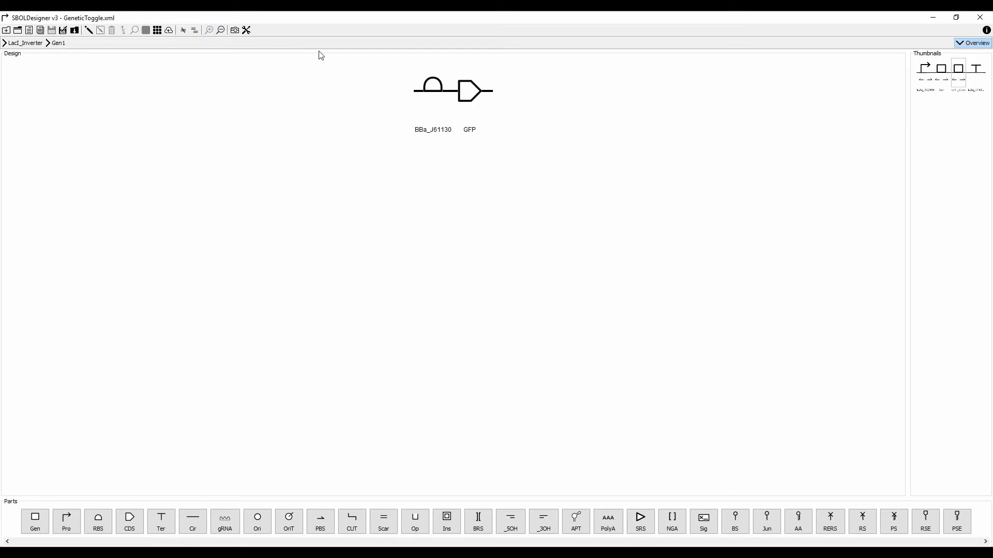
{"action": "left_click", "coordinate": [222, 30]}
{"action": "left_click", "coordinate": [383, 78]}
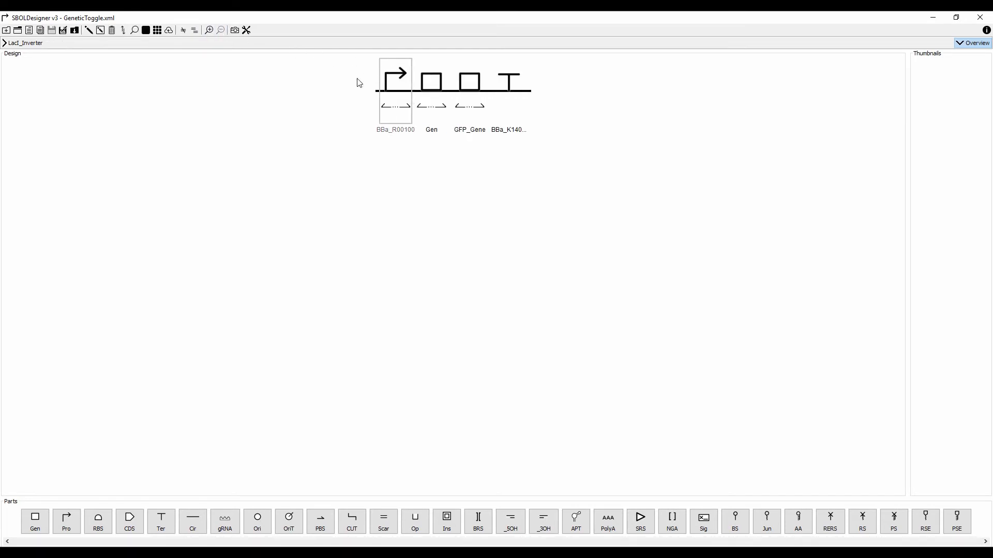
{"action": "left_click", "coordinate": [208, 31]}
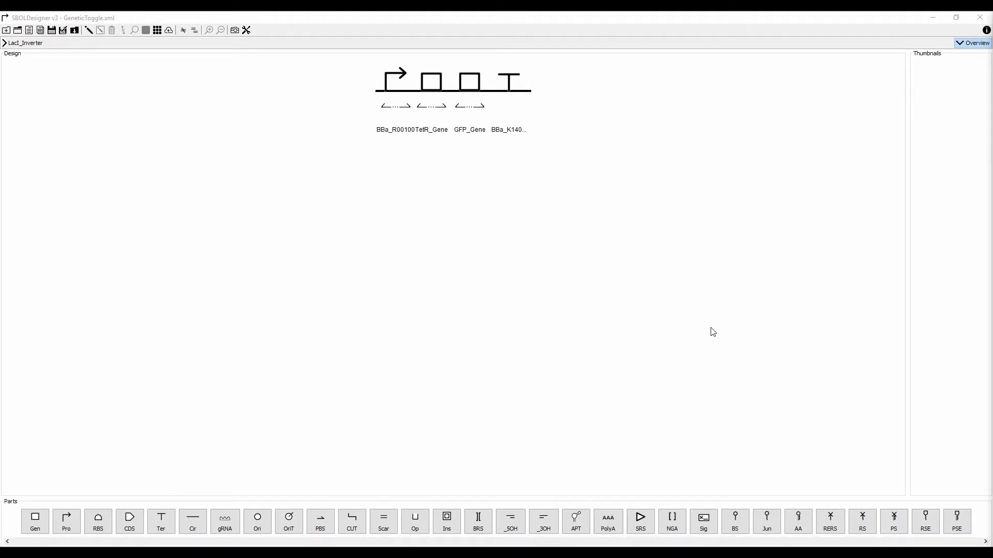
Save LacI_Inverter over the existing parts and start a new design.
{"action": "left_click", "coordinate": [7, 31]}
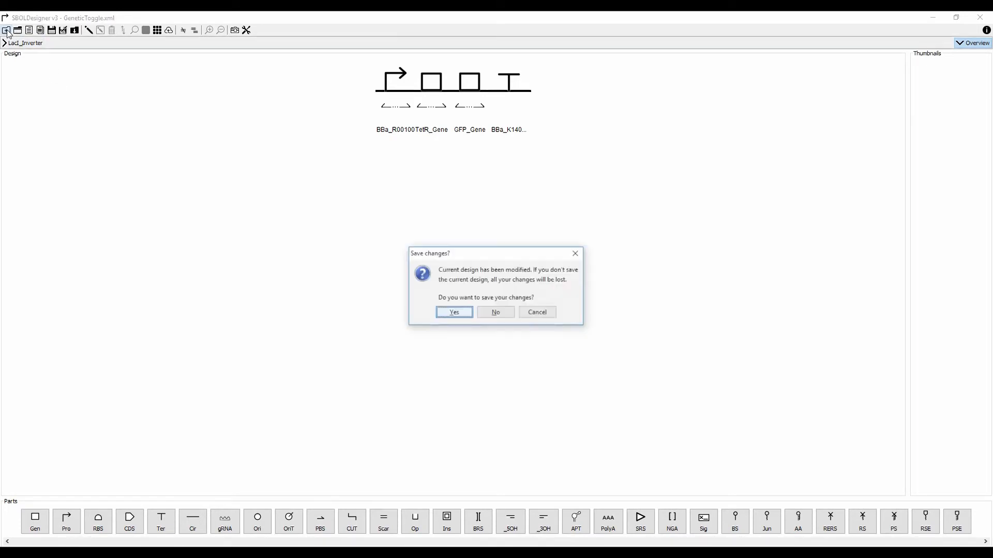
{"action": "left_click", "coordinate": [448, 313]}
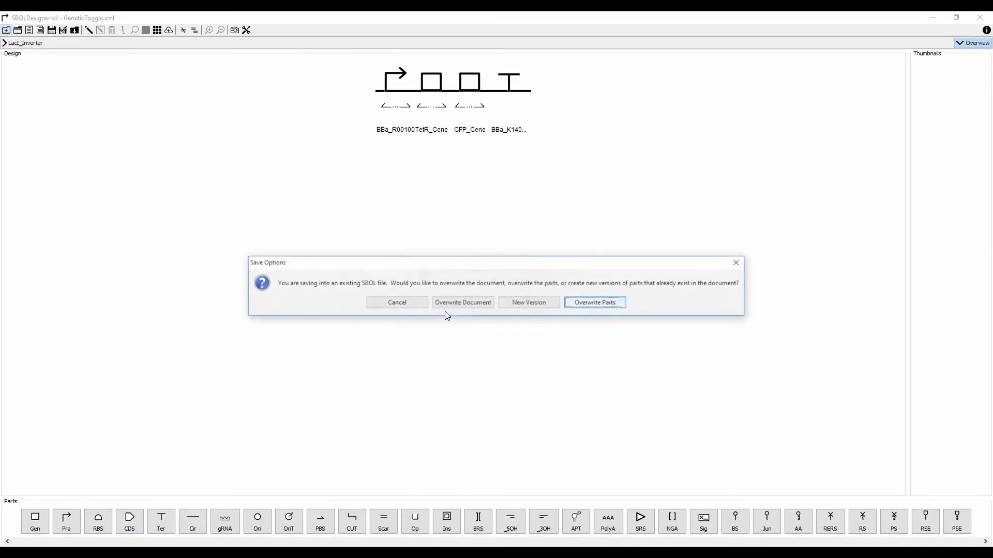
{"action": "left_click", "coordinate": [616, 305]}
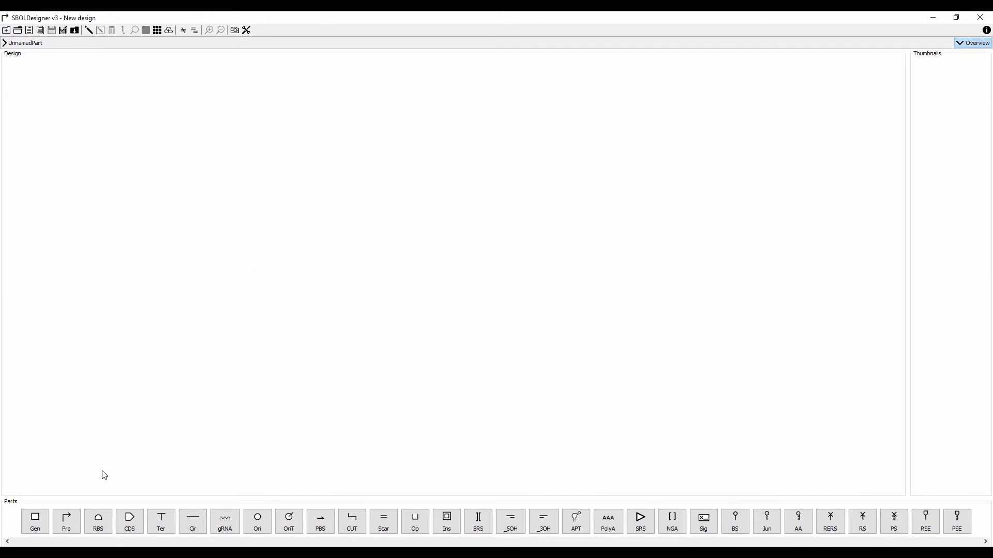
Add two generic blocks, Gen and Gen1, and open Gen's properties.
{"action": "left_click", "coordinate": [34, 519]}
{"action": "left_click", "coordinate": [34, 518]}
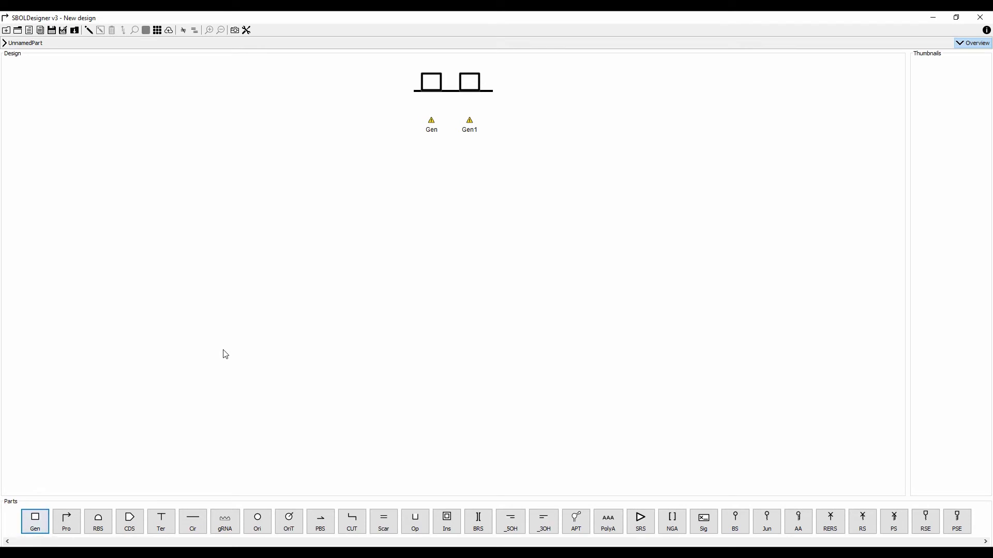
{"action": "double_click", "coordinate": [425, 85]}
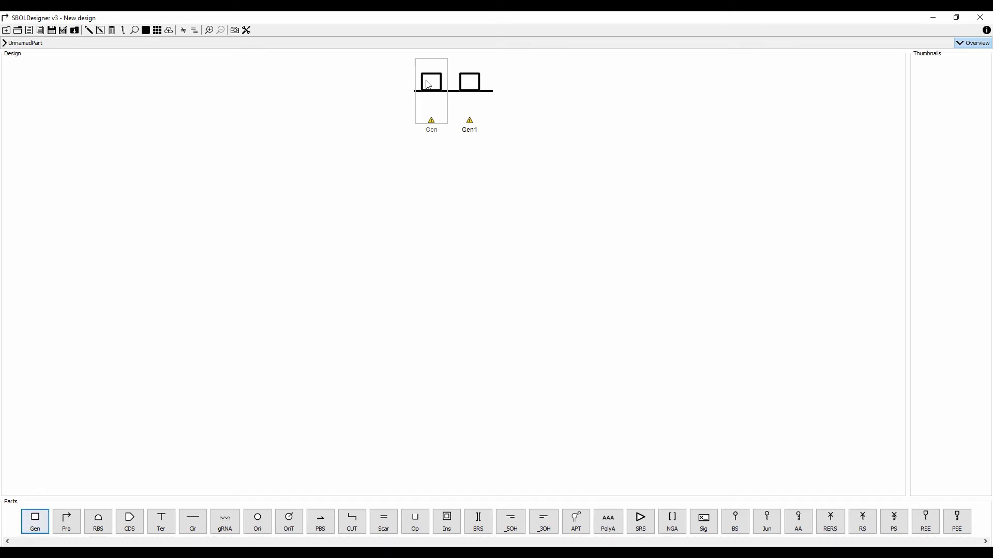
Replace the Gen block with LacI_Inverter imported from GeneticToggle.xml.
{"action": "left_click", "coordinate": [376, 407]}
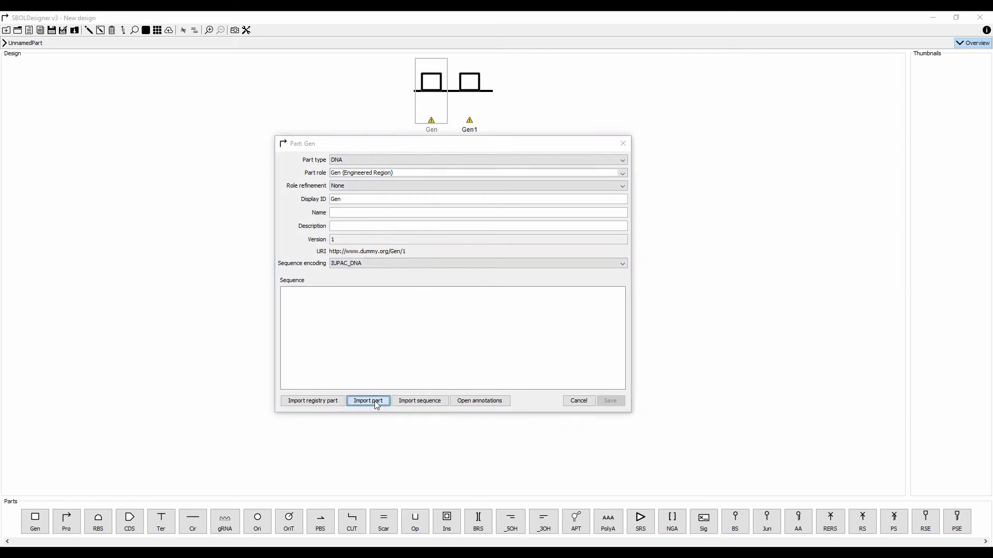
{"action": "left_click", "coordinate": [495, 208]}
{"action": "left_click", "coordinate": [641, 363]}
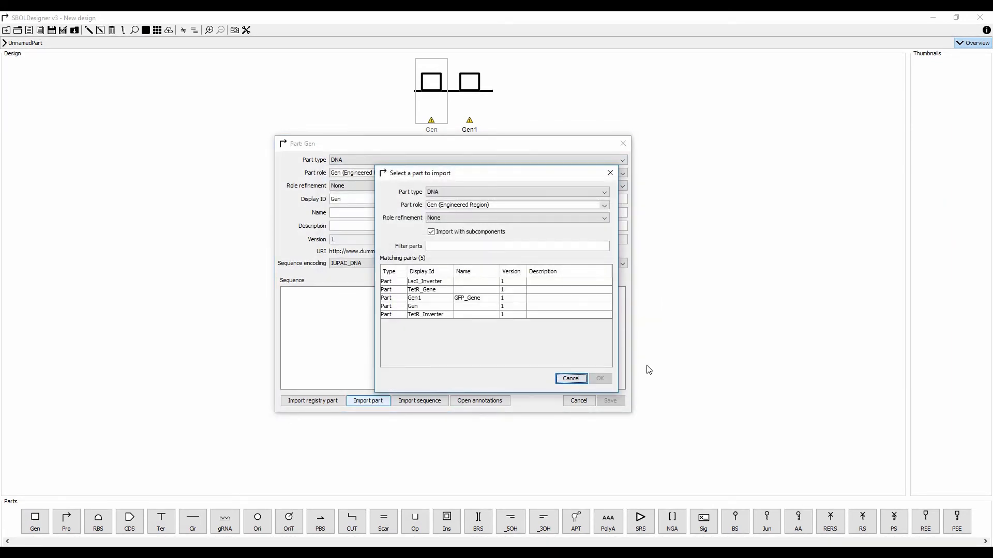
{"action": "left_click", "coordinate": [444, 283]}
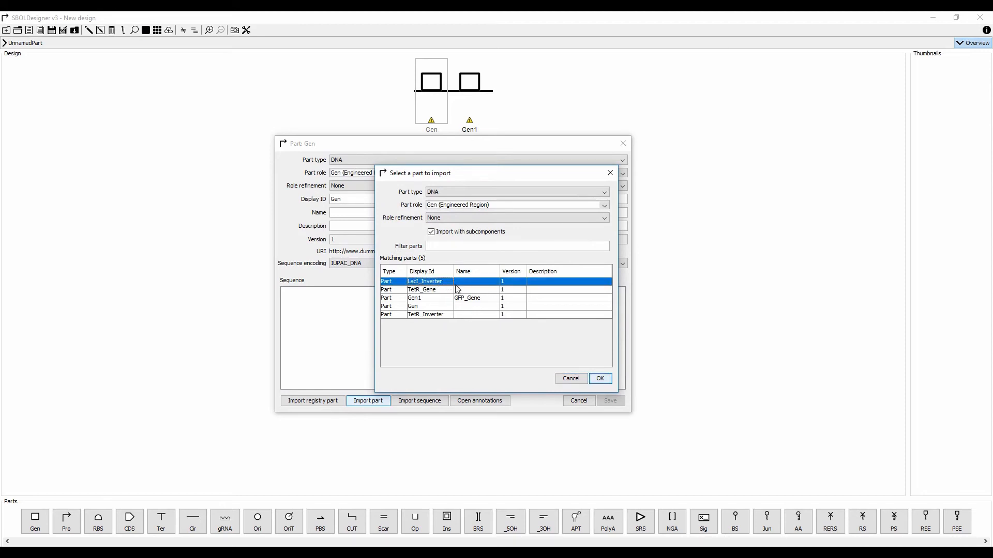
{"action": "left_click", "coordinate": [601, 379]}
Replace the Gen1 block with TetR_Inverter from GeneticToggle.xml and select it.
{"action": "double_click", "coordinate": [471, 92]}
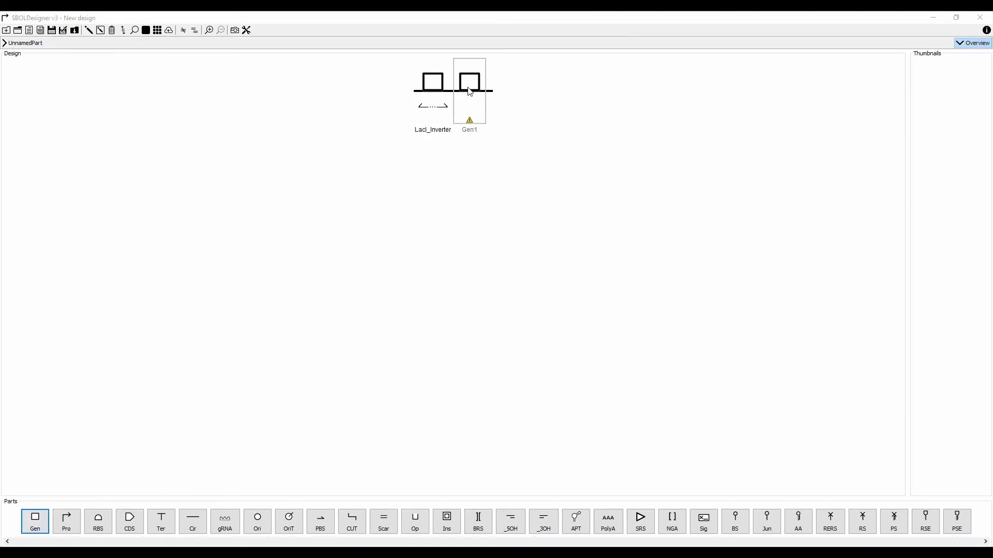
{"action": "left_click", "coordinate": [365, 401]}
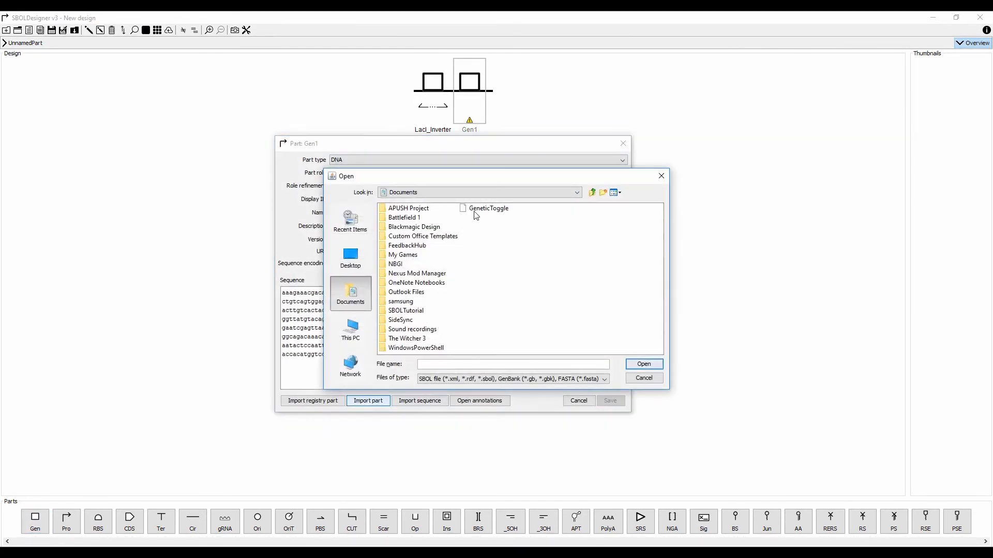
{"action": "double_click", "coordinate": [475, 211]}
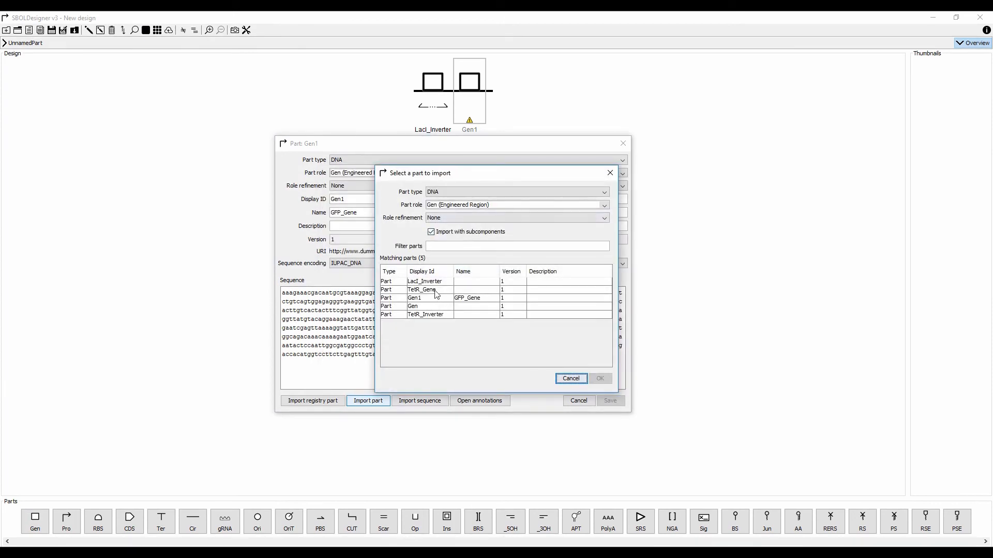
{"action": "left_click", "coordinate": [436, 315]}
{"action": "left_click", "coordinate": [599, 379]}
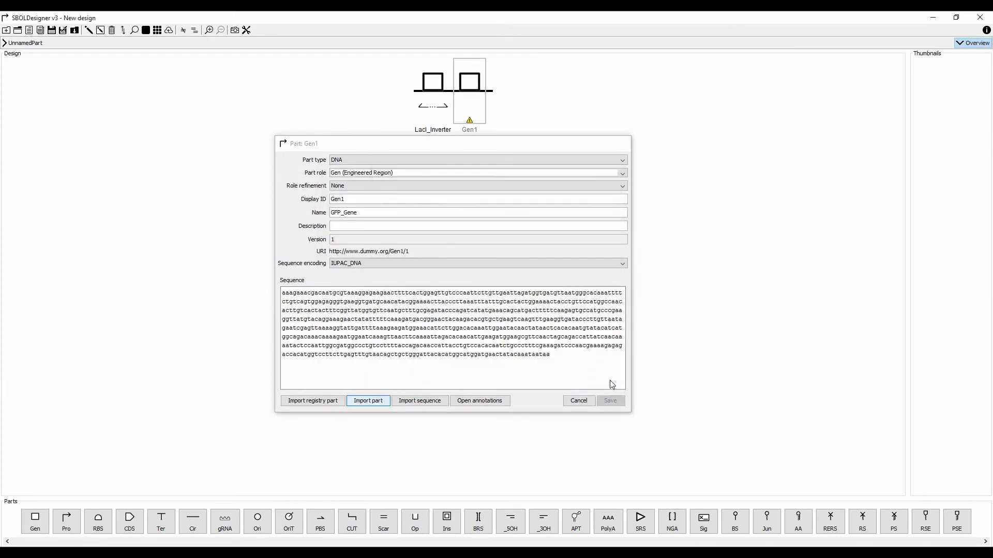
{"action": "left_click", "coordinate": [472, 73]}
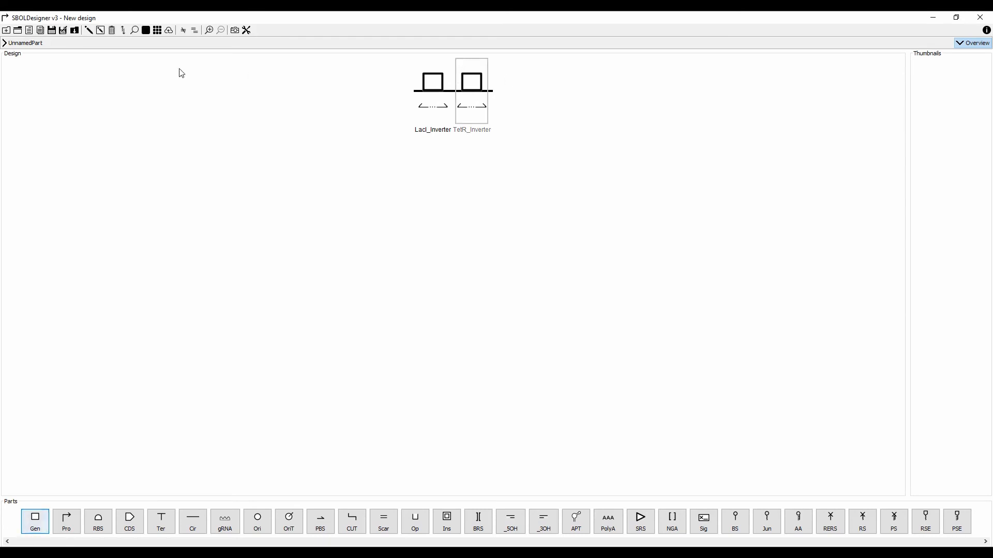
Flip TetR_Inverter to the reverse strand, then open LacI_Inverter to view its subparts.
{"action": "left_click", "coordinate": [123, 31]}
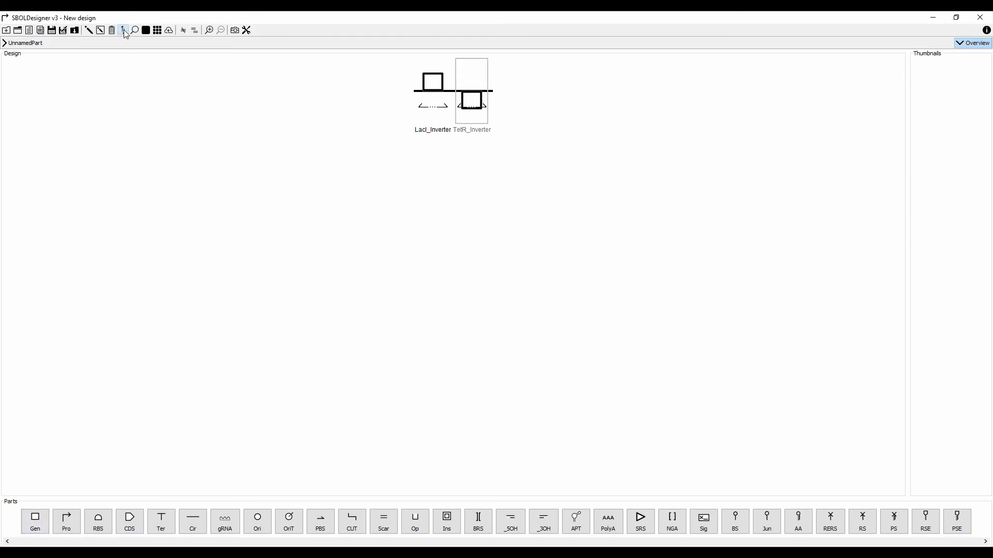
{"action": "left_click", "coordinate": [124, 31]}
{"action": "left_click", "coordinate": [426, 106]}
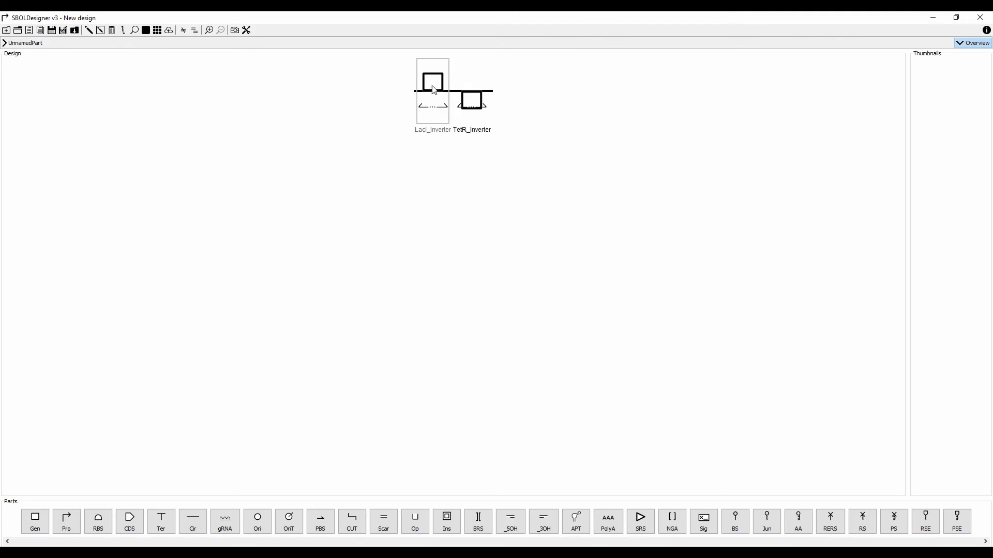
{"action": "left_click", "coordinate": [211, 32]}
Inspect the TetR_Gene subparts, then return to the top-level toggle design.
{"action": "left_click", "coordinate": [432, 92]}
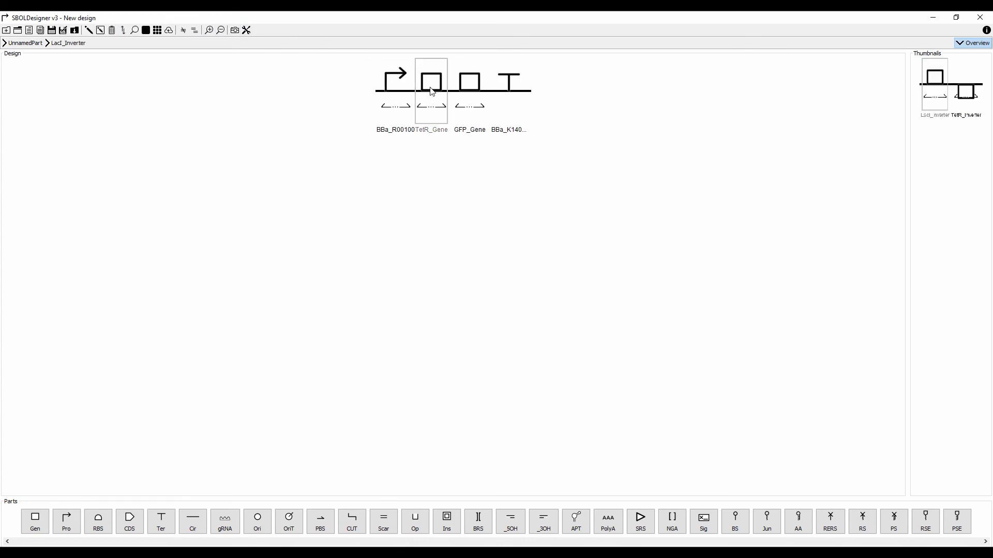
{"action": "left_click", "coordinate": [208, 32]}
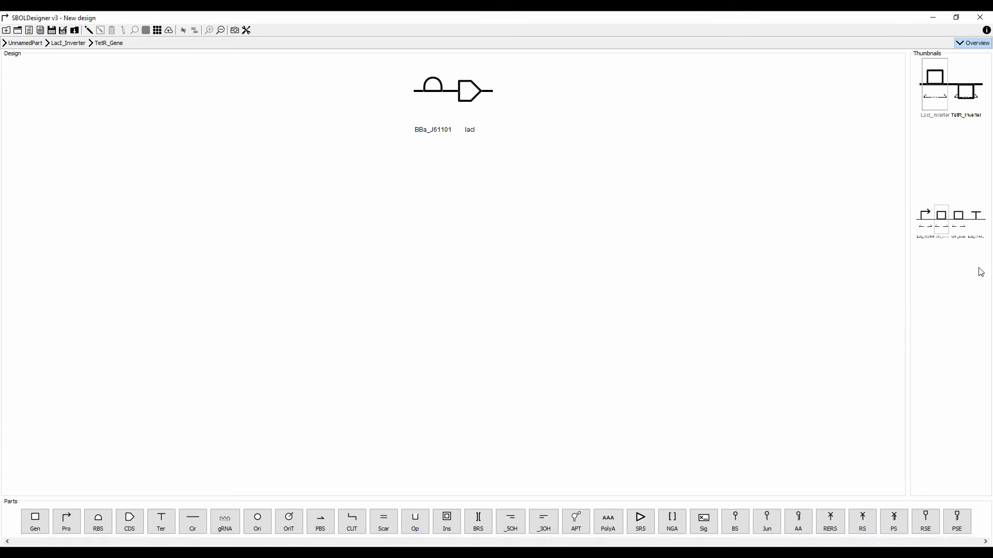
{"action": "left_click", "coordinate": [949, 219]}
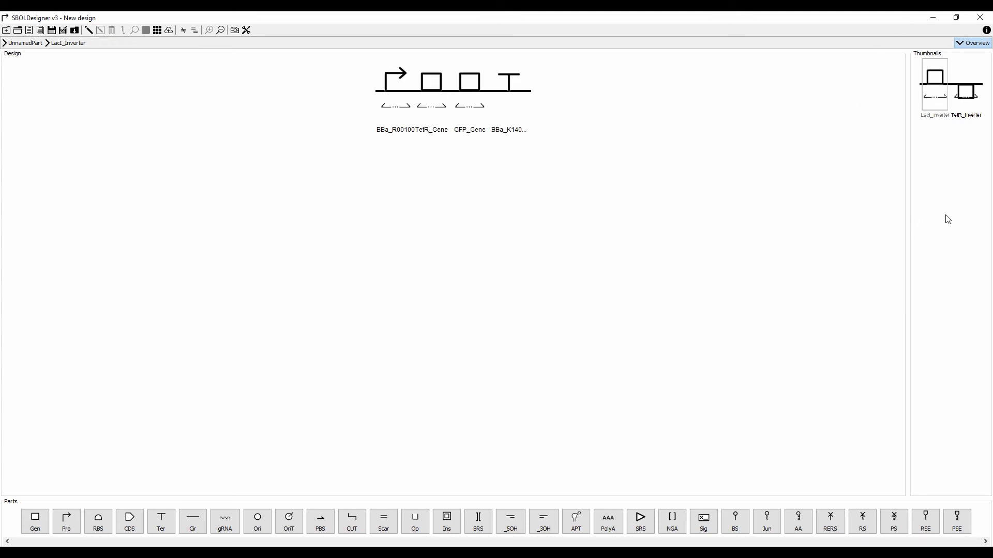
{"action": "left_click", "coordinate": [420, 79]}
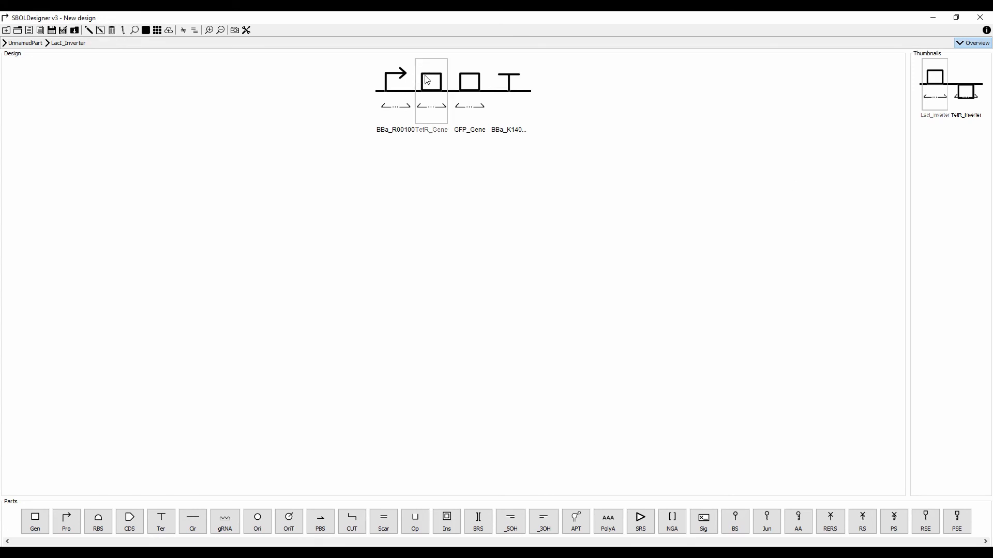
{"action": "left_click", "coordinate": [209, 30]}
{"action": "left_click", "coordinate": [958, 91]}
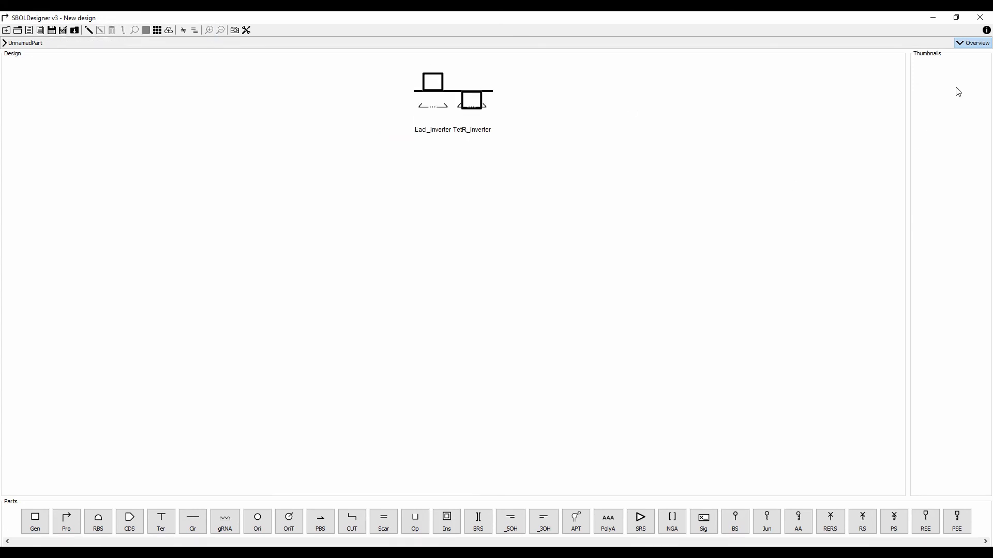